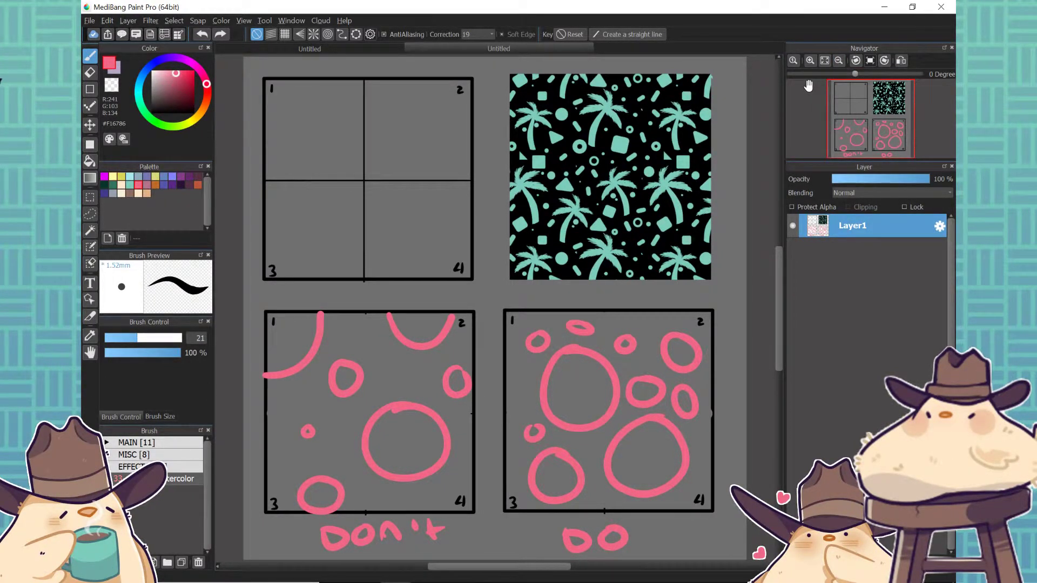
# Examine the palm tree pattern sample up close.
pyautogui.click(811, 61)
pyautogui.click(811, 60)
pyautogui.click(810, 60)
pyautogui.moveTo(897, 109); pyautogui.dragTo(886, 96)
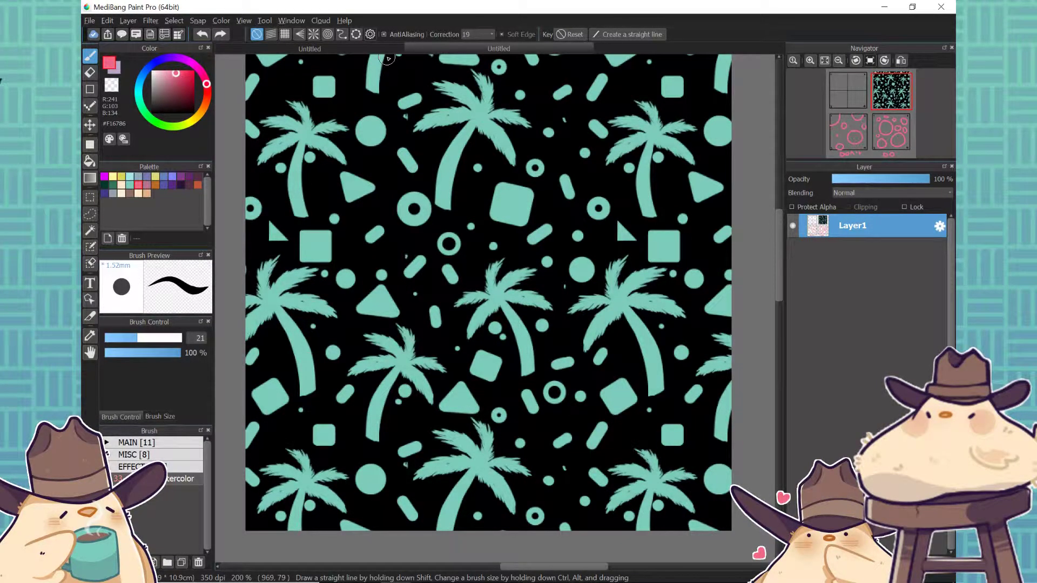
pyautogui.click(825, 60)
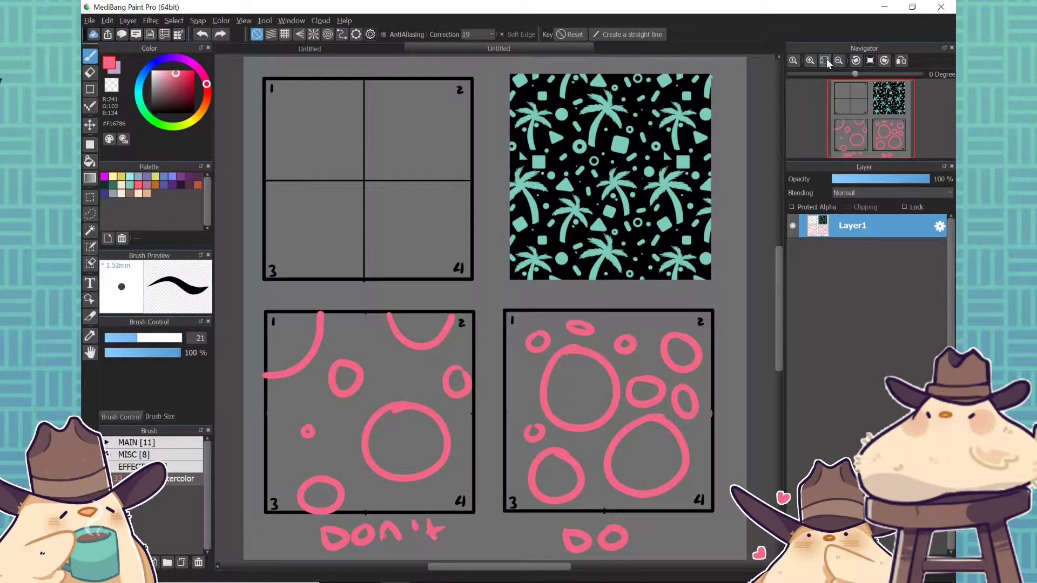
# Create a new 1500 × 1500 px image at 350 dpi with a white background.
pyautogui.click(89, 20)
pyautogui.press('Escape')
pyautogui.click(93, 34)
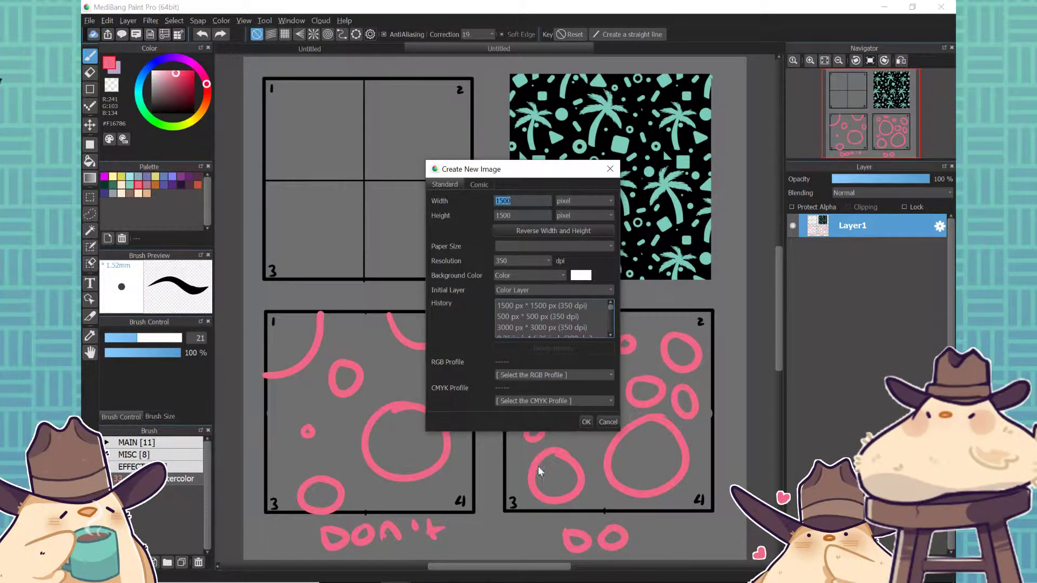
pyautogui.click(586, 422)
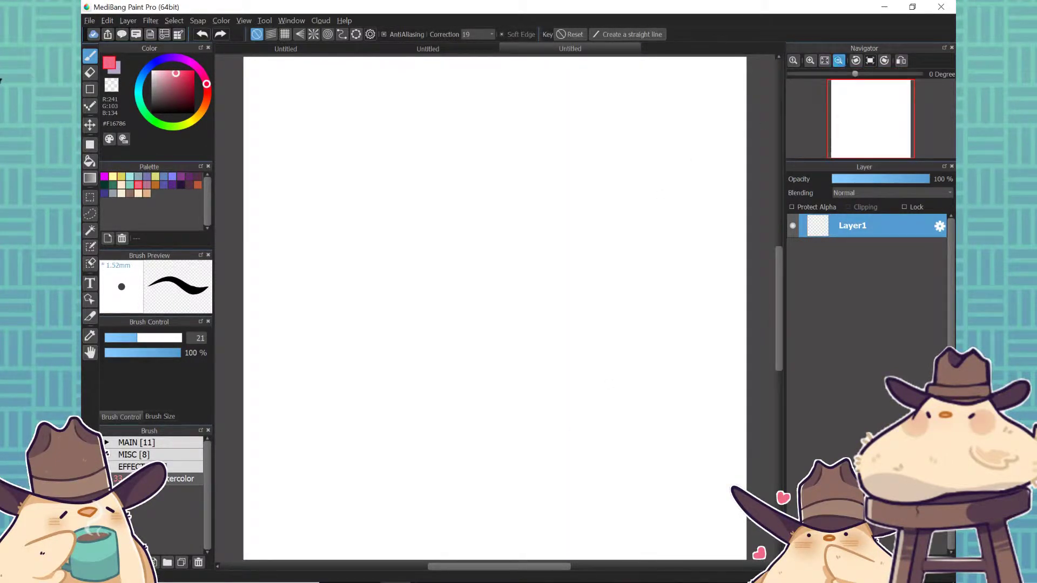
pyautogui.click(838, 61)
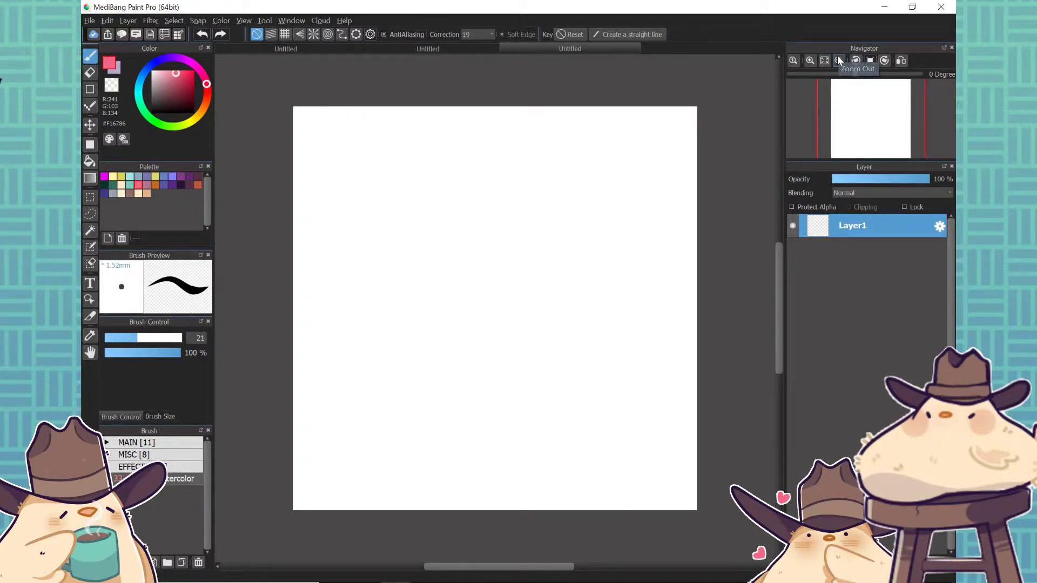
# Sketch vertical and horizontal pink dividing lines over the blank four-quadrant diagram in the reference document and undo them.
pyautogui.click(457, 49)
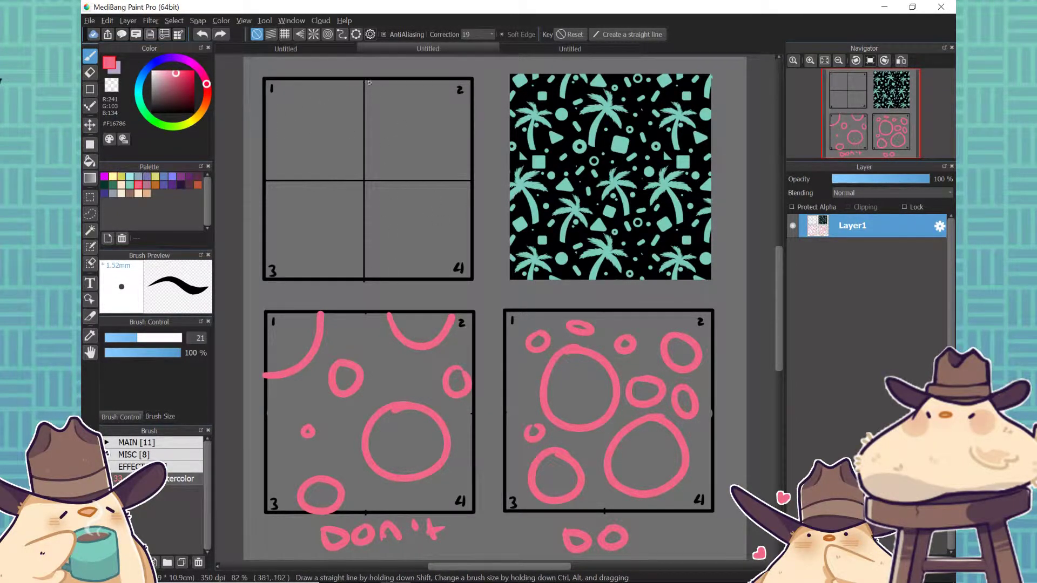
pyautogui.moveTo(366, 71); pyautogui.dragTo(378, 335)
pyautogui.moveTo(252, 189); pyautogui.dragTo(467, 182)
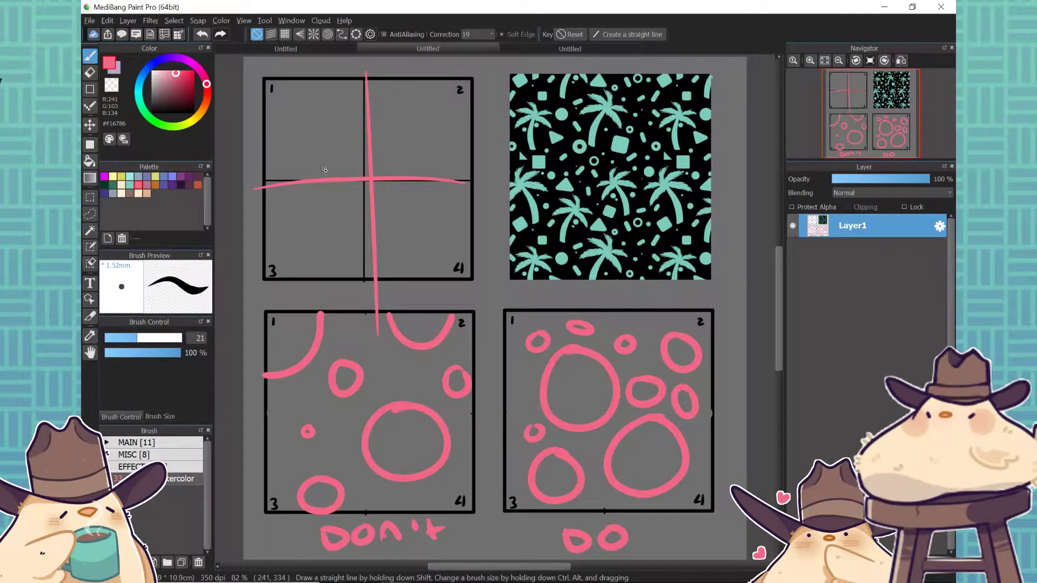
pyautogui.hotkey('ctrl', 'z')
pyautogui.hotkey('ctrl', 'z')
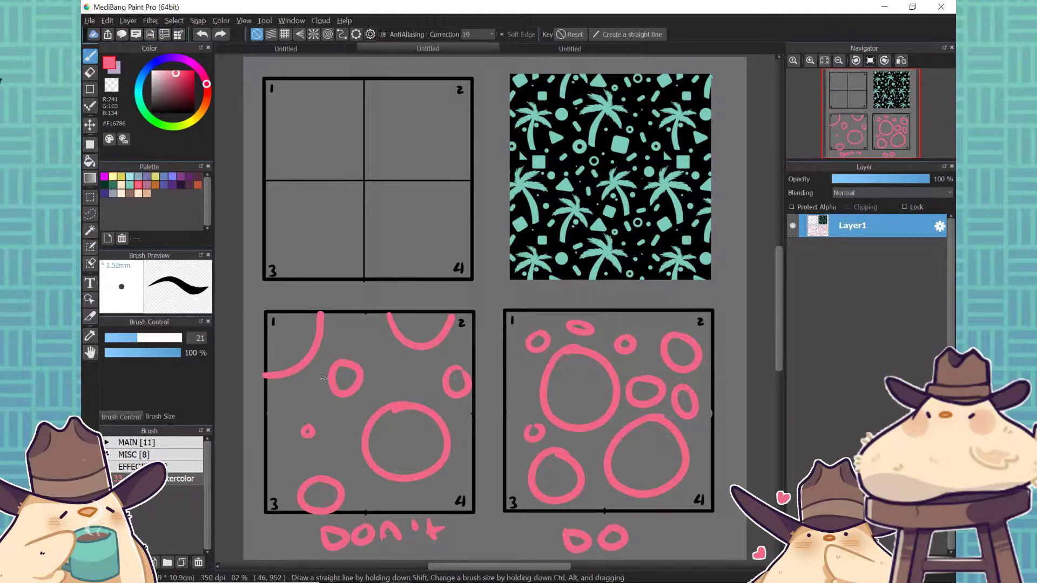
# Mark pink crosses on the edges and corner of the "Don't" example and undo them.
pyautogui.moveTo(315, 290); pyautogui.dragTo(297, 339)
pyautogui.moveTo(296, 302); pyautogui.dragTo(322, 319)
pyautogui.moveTo(286, 488)
pyautogui.mouseDown()
pyautogui.moveTo(271, 521)
pyautogui.moveTo(295, 516)
pyautogui.mouseUp()
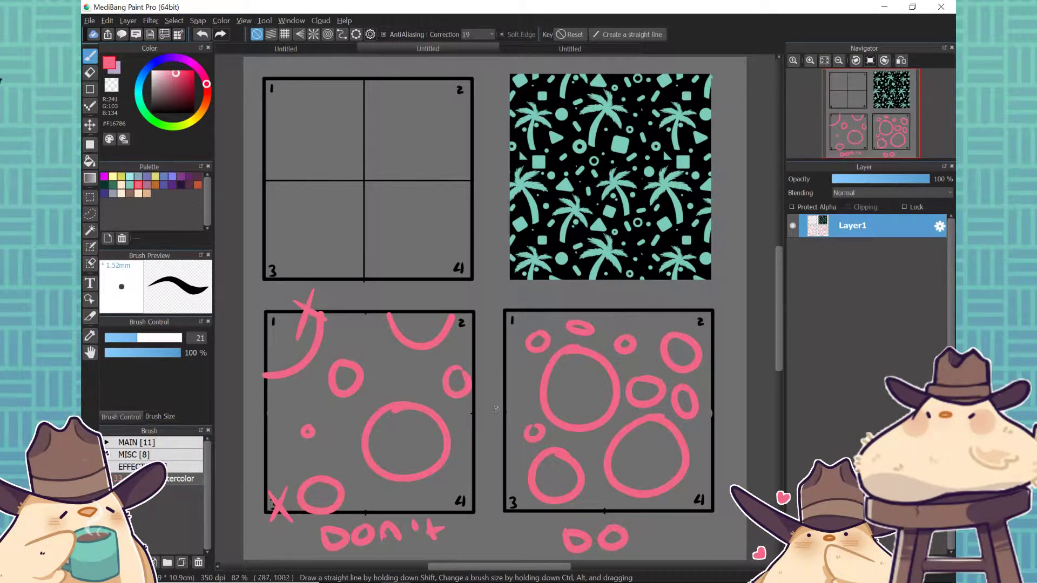
pyautogui.moveTo(493, 362); pyautogui.dragTo(476, 405)
pyautogui.moveTo(478, 369)
pyautogui.mouseDown()
pyautogui.moveTo(475, 412)
pyautogui.moveTo(499, 400)
pyautogui.mouseUp()
pyautogui.hotkey('ctrl', 'z')
pyautogui.hotkey('ctrl', 'z')
pyautogui.hotkey('ctrl', 'z')
pyautogui.hotkey('ctrl', 'z')
pyautogui.hotkey('ctrl', 'z')
pyautogui.hotkey('ctrl', 'z')
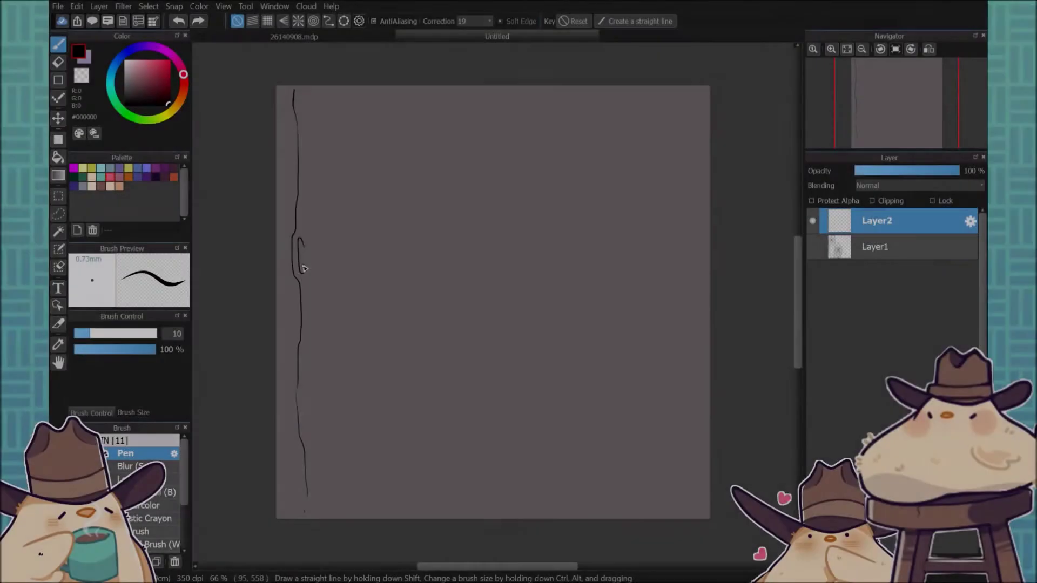
# Draw wavy vertical wood grain lines with elongated knots in black along the canvas's left edge, undoing and redrawing poor strokes.
pyautogui.moveTo(303, 266); pyautogui.dragTo(302, 244)
pyautogui.moveTo(290, 110); pyautogui.dragTo(299, 464)
pyautogui.moveTo(283, 273); pyautogui.dragTo(287, 457)
pyautogui.click(178, 20)
pyautogui.click(178, 21)
pyautogui.moveTo(324, 105)
pyautogui.mouseDown()
pyautogui.moveTo(336, 134)
pyautogui.moveTo(321, 97)
pyautogui.mouseUp()
pyautogui.click(175, 21)
pyautogui.moveTo(309, 96)
pyautogui.mouseDown()
pyautogui.moveTo(307, 152)
pyautogui.moveTo(332, 105)
pyautogui.moveTo(320, 100)
pyautogui.mouseUp()
pyautogui.click(176, 21)
pyautogui.moveTo(309, 92); pyautogui.dragTo(313, 465)
pyautogui.click(176, 21)
pyautogui.moveTo(312, 278)
pyautogui.mouseDown()
pyautogui.moveTo(314, 474)
pyautogui.moveTo(325, 488)
pyautogui.mouseUp()
pyautogui.click(179, 21)
pyautogui.moveTo(317, 450); pyautogui.dragTo(319, 454)
pyautogui.moveTo(290, 286); pyautogui.dragTo(293, 509)
pyautogui.moveTo(284, 217); pyautogui.dragTo(286, 281)
pyautogui.moveTo(287, 91)
pyautogui.mouseDown()
pyautogui.moveTo(289, 212)
pyautogui.moveTo(314, 162)
pyautogui.moveTo(337, 335)
pyautogui.moveTo(328, 329)
pyautogui.mouseUp()
pyautogui.moveTo(326, 314)
pyautogui.mouseDown()
pyautogui.moveTo(338, 335)
pyautogui.moveTo(334, 507)
pyautogui.mouseUp()
pyautogui.moveTo(326, 498); pyautogui.dragTo(326, 503)
# Continue the wood grain across the left third of the canvas with full-height lines and nested knots.
pyautogui.moveTo(343, 88); pyautogui.dragTo(357, 509)
pyautogui.moveTo(361, 111); pyautogui.dragTo(367, 161)
pyautogui.moveTo(374, 92); pyautogui.dragTo(376, 508)
pyautogui.moveTo(368, 488); pyautogui.dragTo(365, 501)
pyautogui.moveTo(386, 95); pyautogui.dragTo(391, 506)
pyautogui.moveTo(435, 239); pyautogui.dragTo(431, 509)
pyautogui.moveTo(425, 300)
pyautogui.mouseDown()
pyautogui.moveTo(442, 319)
pyautogui.moveTo(436, 228)
pyautogui.mouseUp()
pyautogui.moveTo(429, 90); pyautogui.dragTo(403, 508)
pyautogui.moveTo(393, 440)
pyautogui.mouseDown()
pyautogui.moveTo(410, 436)
pyautogui.moveTo(404, 417)
pyautogui.mouseUp()
pyautogui.moveTo(407, 395)
pyautogui.mouseDown()
pyautogui.moveTo(419, 209)
pyautogui.moveTo(395, 357)
pyautogui.moveTo(403, 397)
pyautogui.mouseUp()
pyautogui.moveTo(414, 132); pyautogui.dragTo(409, 216)
pyautogui.moveTo(407, 116); pyautogui.dragTo(408, 175)
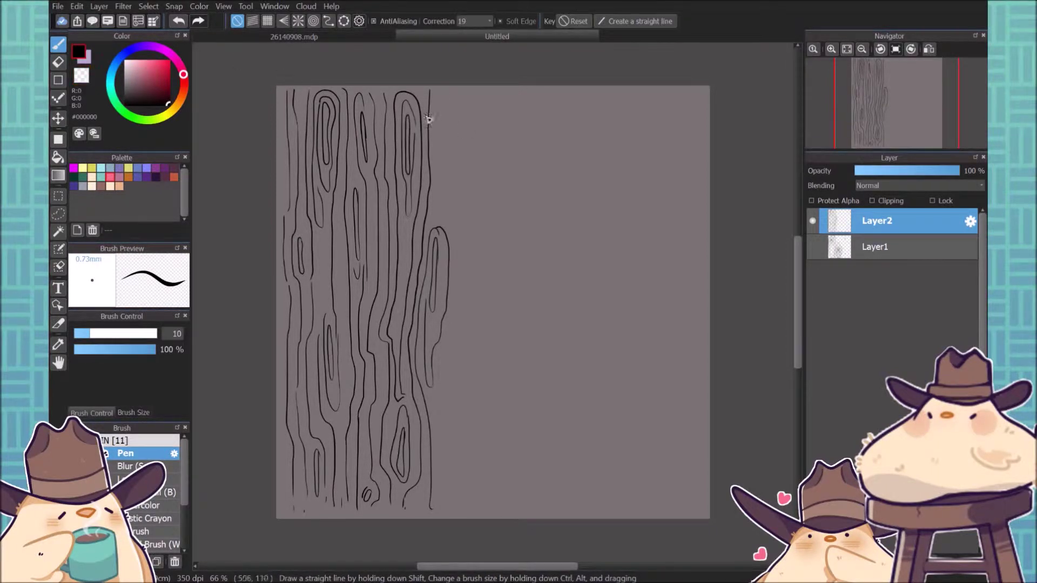
# Draw curving grain lines and knots through the middle of the canvas, including short strokes near the lower edge.
pyautogui.moveTo(440, 92); pyautogui.dragTo(439, 499)
pyautogui.moveTo(450, 92)
pyautogui.mouseDown()
pyautogui.moveTo(485, 422)
pyautogui.moveTo(468, 503)
pyautogui.mouseUp()
pyautogui.moveTo(476, 278); pyautogui.dragTo(474, 369)
pyautogui.moveTo(459, 331); pyautogui.dragTo(451, 385)
pyautogui.moveTo(483, 292); pyautogui.dragTo(452, 486)
pyautogui.moveTo(457, 430); pyautogui.dragTo(451, 435)
pyautogui.moveTo(473, 95); pyautogui.dragTo(501, 500)
pyautogui.moveTo(475, 142)
pyautogui.mouseDown()
pyautogui.moveTo(498, 414)
pyautogui.moveTo(497, 394)
pyautogui.mouseUp()
pyautogui.moveTo(501, 418); pyautogui.dragTo(476, 510)
pyautogui.hotkey('ctrl', 'z')
pyautogui.moveTo(485, 453); pyautogui.dragTo(475, 514)
pyautogui.moveTo(492, 463); pyautogui.dragTo(495, 504)
pyautogui.moveTo(476, 436); pyautogui.dragTo(462, 515)
# Add grain lines just right of the canvas's centre and fill the lower gaps with shorter strokes.
pyautogui.click(526, 119)
pyautogui.moveTo(538, 102)
pyautogui.mouseDown()
pyautogui.moveTo(549, 185)
pyautogui.moveTo(509, 516)
pyautogui.moveTo(538, 92)
pyautogui.mouseUp()
pyautogui.moveTo(546, 402); pyautogui.dragTo(559, 497)
pyautogui.moveTo(546, 391)
pyautogui.mouseDown()
pyautogui.moveTo(552, 507)
pyautogui.moveTo(562, 507)
pyautogui.mouseUp()
pyautogui.hotkey('ctrl', 'z')
pyautogui.hotkey('ctrl', 'z')
pyautogui.moveTo(508, 91); pyautogui.dragTo(518, 213)
pyautogui.moveTo(539, 173); pyautogui.dragTo(525, 280)
pyautogui.moveTo(530, 92); pyautogui.dragTo(537, 155)
pyautogui.moveTo(535, 275); pyautogui.dragTo(540, 506)
pyautogui.moveTo(525, 296); pyautogui.dragTo(509, 507)
pyautogui.moveTo(525, 396); pyautogui.dragTo(526, 422)
pyautogui.moveTo(532, 424); pyautogui.dragTo(533, 503)
pyautogui.moveTo(521, 428); pyautogui.dragTo(519, 508)
pyautogui.moveTo(426, 481); pyautogui.dragTo(419, 512)
# Extend the grain lines toward the right side of the canvas and add short strokes near the upper edge.
pyautogui.moveTo(569, 102)
pyautogui.mouseDown()
pyautogui.moveTo(562, 134)
pyautogui.moveTo(569, 98)
pyautogui.moveTo(608, 509)
pyautogui.mouseUp()
pyautogui.moveTo(573, 189); pyautogui.dragTo(597, 506)
pyautogui.moveTo(553, 140)
pyautogui.mouseDown()
pyautogui.moveTo(585, 416)
pyautogui.moveTo(578, 509)
pyautogui.mouseUp()
pyautogui.moveTo(553, 134); pyautogui.dragTo(549, 90)
pyautogui.moveTo(562, 105); pyautogui.dragTo(562, 126)
pyautogui.moveTo(571, 195); pyautogui.dragTo(576, 95)
pyautogui.moveTo(634, 97)
pyautogui.mouseDown()
pyautogui.moveTo(609, 324)
pyautogui.moveTo(622, 507)
pyautogui.moveTo(618, 499)
pyautogui.mouseUp()
pyautogui.moveTo(589, 88); pyautogui.dragTo(598, 359)
pyautogui.moveTo(593, 292); pyautogui.dragTo(596, 281)
pyautogui.click(81, 75)
pyautogui.click(79, 53)
pyautogui.moveTo(627, 90); pyautogui.dragTo(605, 251)
pyautogui.moveTo(595, 90)
pyautogui.mouseDown()
pyautogui.moveTo(591, 204)
pyautogui.moveTo(603, 268)
pyautogui.mouseUp()
pyautogui.moveTo(605, 90)
pyautogui.mouseDown()
pyautogui.moveTo(623, 191)
pyautogui.moveTo(629, 90)
pyautogui.mouseUp()
# Clean up and redraw the line joins in the upper grain area, alternating between the transparent colour and black.
pyautogui.hotkey('ctrl', 'Up')
pyautogui.hotkey('ctrl', 'Up')
pyautogui.press('z')
pyautogui.moveTo(327, 123); pyautogui.dragTo(324, 222)
pyautogui.press('z')
pyautogui.moveTo(328, 126); pyautogui.dragTo(321, 270)
pyautogui.click(914, 80)
pyautogui.press('z')
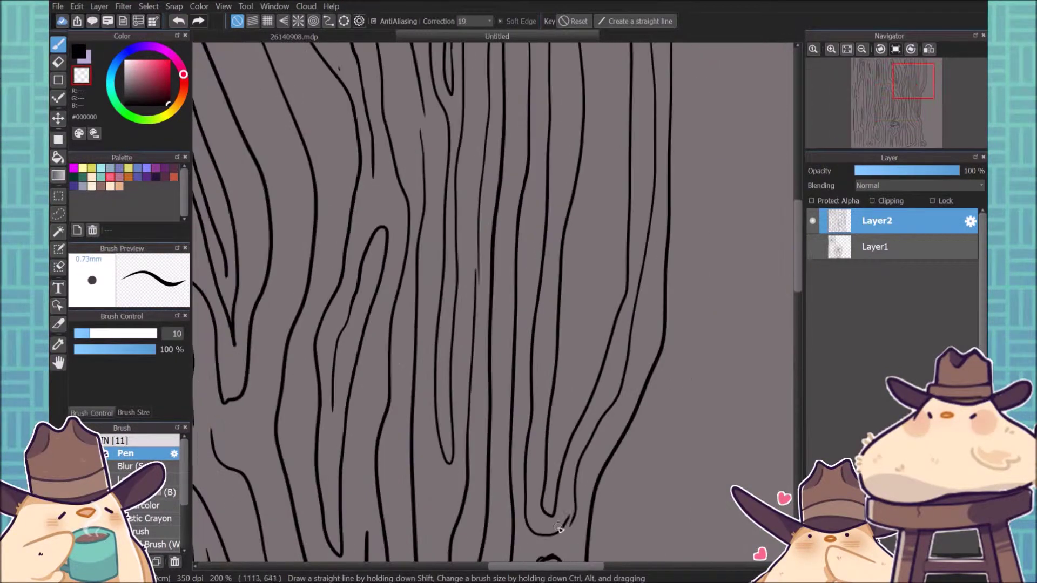
pyautogui.moveTo(567, 527); pyautogui.dragTo(576, 500)
pyautogui.press('z')
pyautogui.moveTo(560, 532); pyautogui.dragTo(576, 499)
pyautogui.press('z')
pyautogui.hotkey('ctrl', 'Down')
pyautogui.hotkey('ctrl', 'Down')
# Draw long grain lines and a large elongated knot to fill the empty right side of the canvas.
pyautogui.press('z')
pyautogui.moveTo(546, 145)
pyautogui.mouseDown()
pyautogui.moveTo(533, 337)
pyautogui.moveTo(549, 196)
pyautogui.mouseUp()
pyautogui.click(847, 49)
pyautogui.moveTo(686, 50)
pyautogui.mouseDown()
pyautogui.moveTo(652, 470)
pyautogui.moveTo(698, 547)
pyautogui.mouseUp()
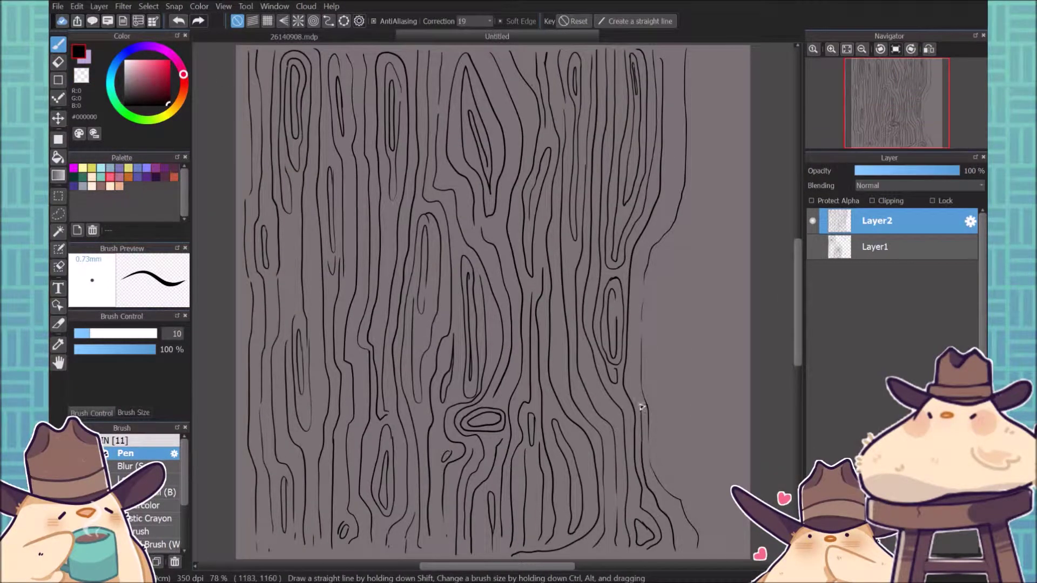
pyautogui.moveTo(635, 380); pyautogui.dragTo(645, 241)
pyautogui.moveTo(696, 48); pyautogui.dragTo(705, 551)
pyautogui.moveTo(680, 229)
pyautogui.mouseDown()
pyautogui.moveTo(662, 250)
pyautogui.moveTo(683, 226)
pyautogui.moveTo(689, 411)
pyautogui.mouseUp()
pyautogui.moveTo(684, 249); pyautogui.dragTo(675, 449)
pyautogui.moveTo(680, 322); pyautogui.dragTo(678, 372)
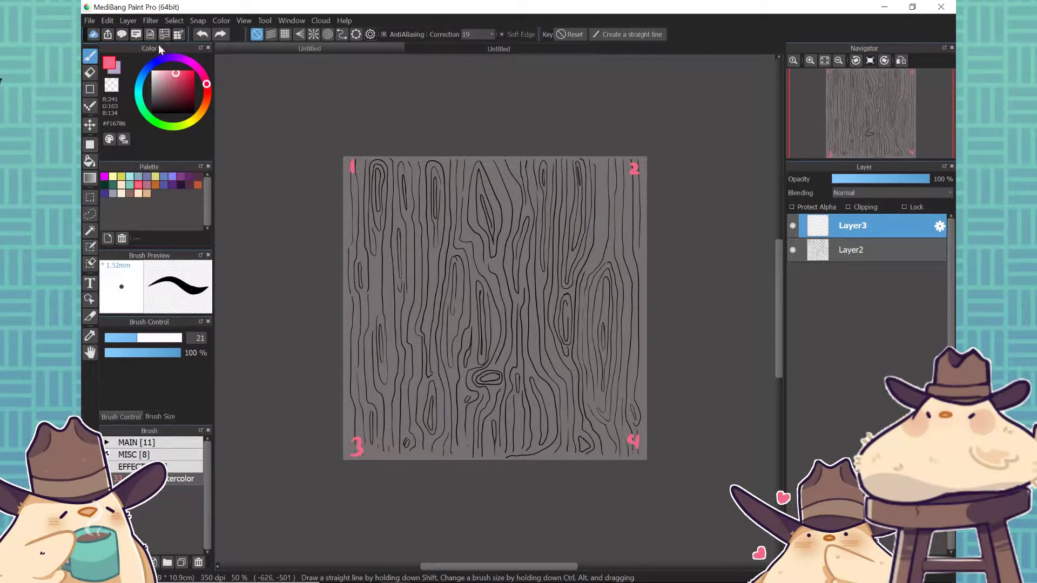
# Create a new 750 × 750 px image at 350 dpi and return to the wood grain drawing.
pyautogui.click(128, 20)
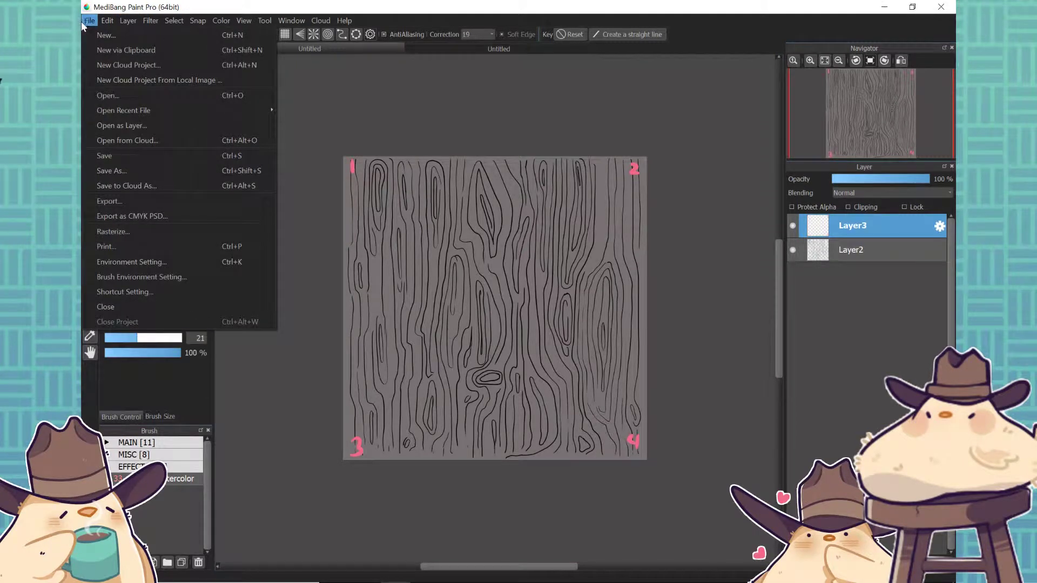
pyautogui.click(103, 34)
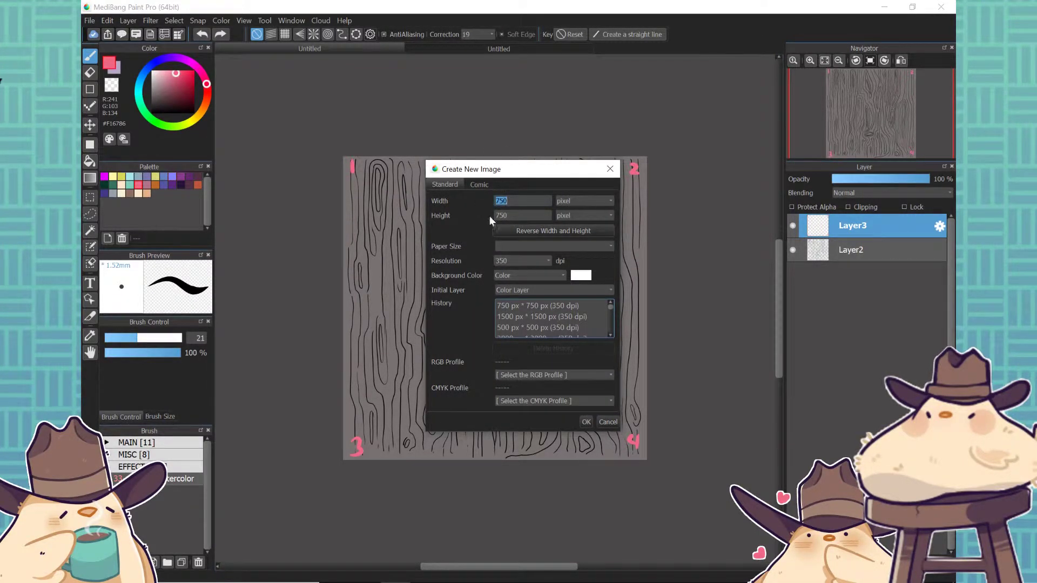
pyautogui.click(513, 316)
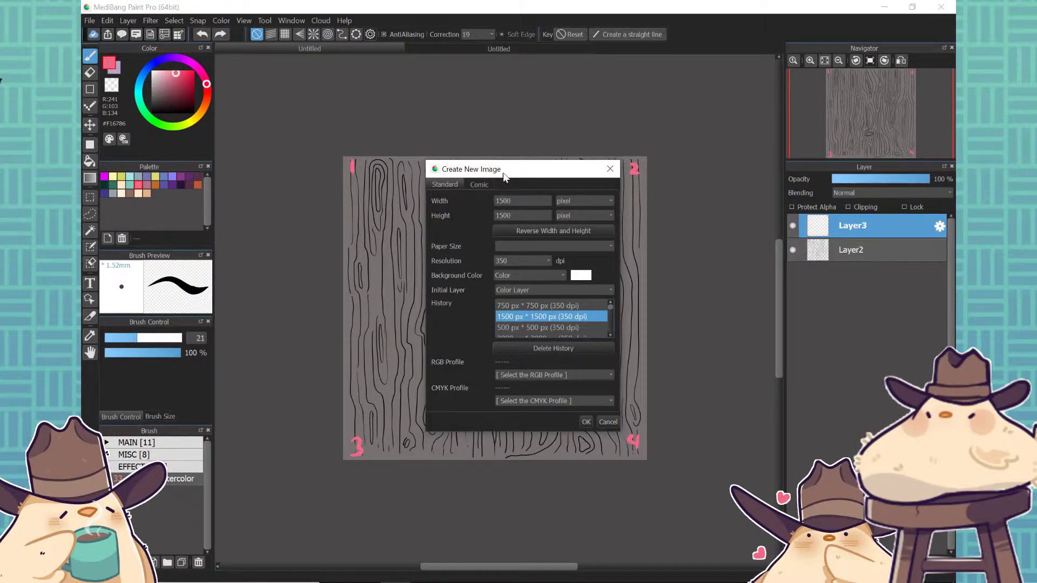
pyautogui.click(523, 303)
pyautogui.click(586, 421)
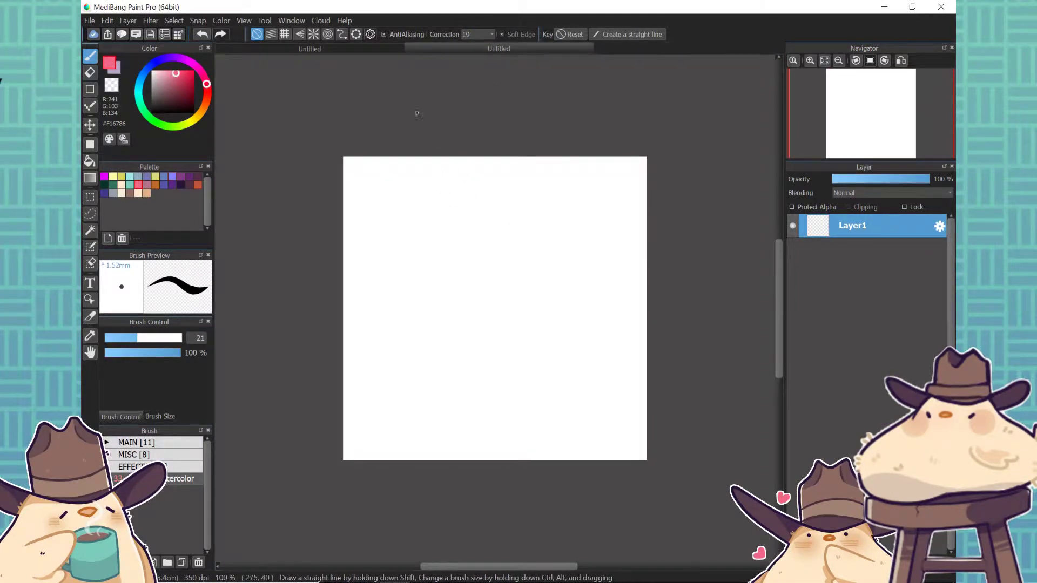
pyautogui.click(354, 47)
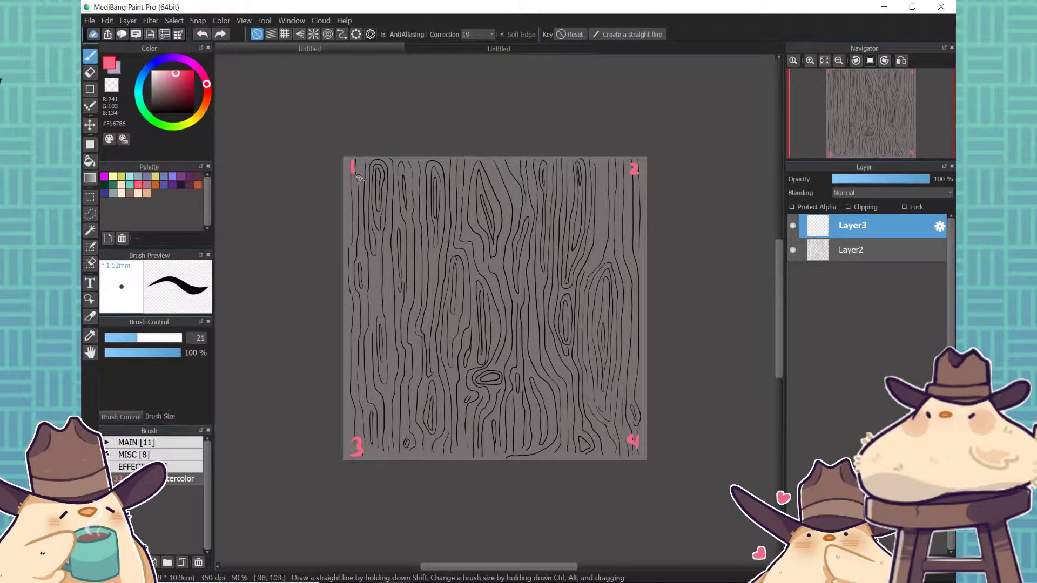
# Sketch diagonal arrows between the numbered corners and a mark around corner 1, and undo them all.
pyautogui.moveTo(357, 176)
pyautogui.mouseDown()
pyautogui.moveTo(604, 421)
pyautogui.moveTo(613, 376)
pyautogui.mouseUp()
pyautogui.moveTo(622, 185)
pyautogui.mouseDown()
pyautogui.moveTo(415, 416)
pyautogui.moveTo(427, 422)
pyautogui.moveTo(593, 216)
pyautogui.moveTo(607, 213)
pyautogui.mouseUp()
pyautogui.moveTo(587, 189); pyautogui.dragTo(595, 210)
pyautogui.moveTo(610, 408); pyautogui.dragTo(449, 209)
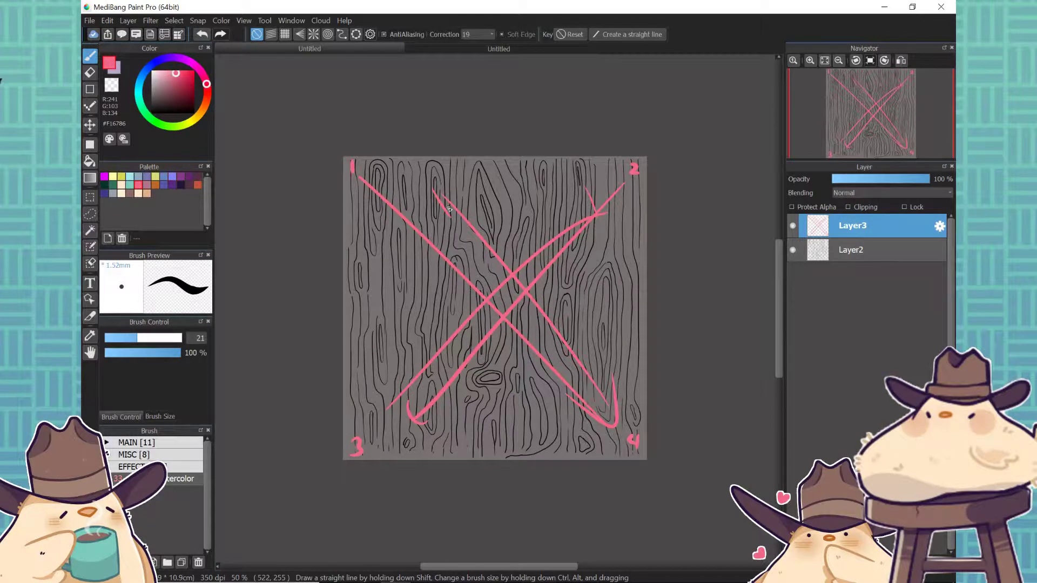
pyautogui.hotkey('ctrl', 'z')
pyautogui.hotkey('ctrl', 'z')
pyautogui.hotkey('ctrl', 'z')
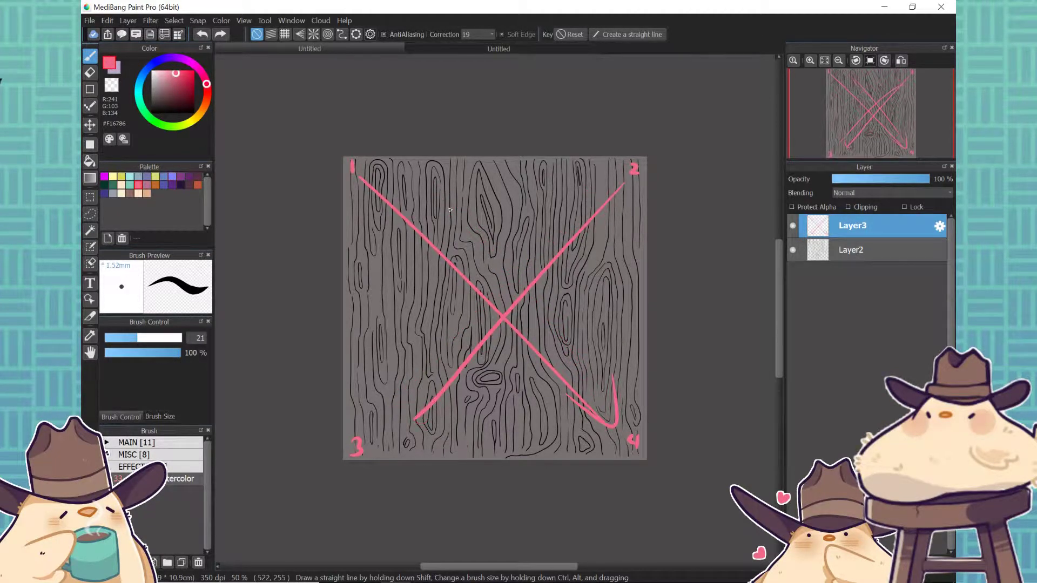
pyautogui.hotkey('ctrl', 'z')
pyautogui.hotkey('ctrl', 'z')
pyautogui.hotkey('ctrl', 'z')
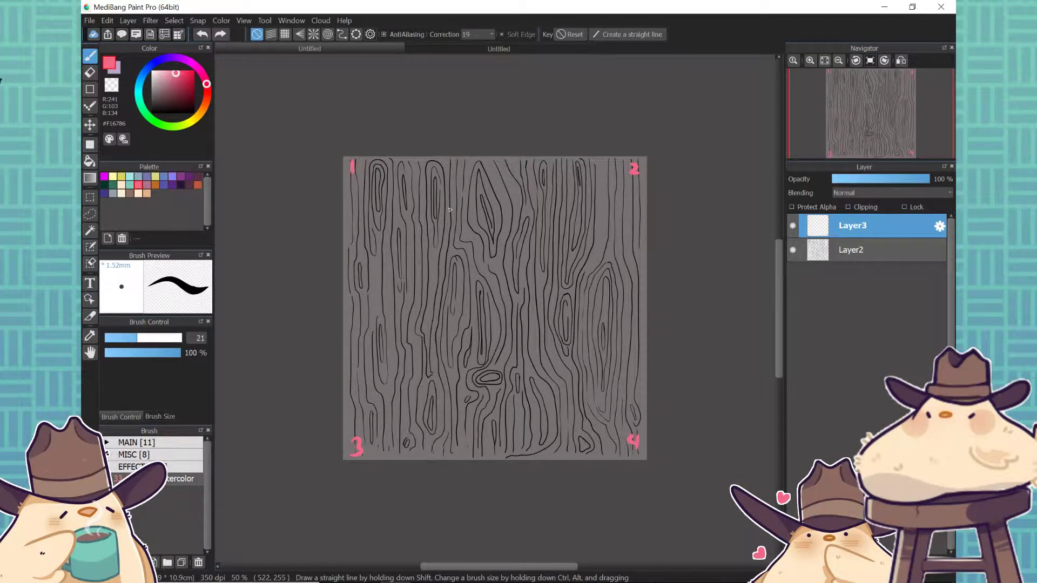
pyautogui.moveTo(346, 174); pyautogui.dragTo(360, 157)
pyautogui.hotkey('ctrl', 'z')
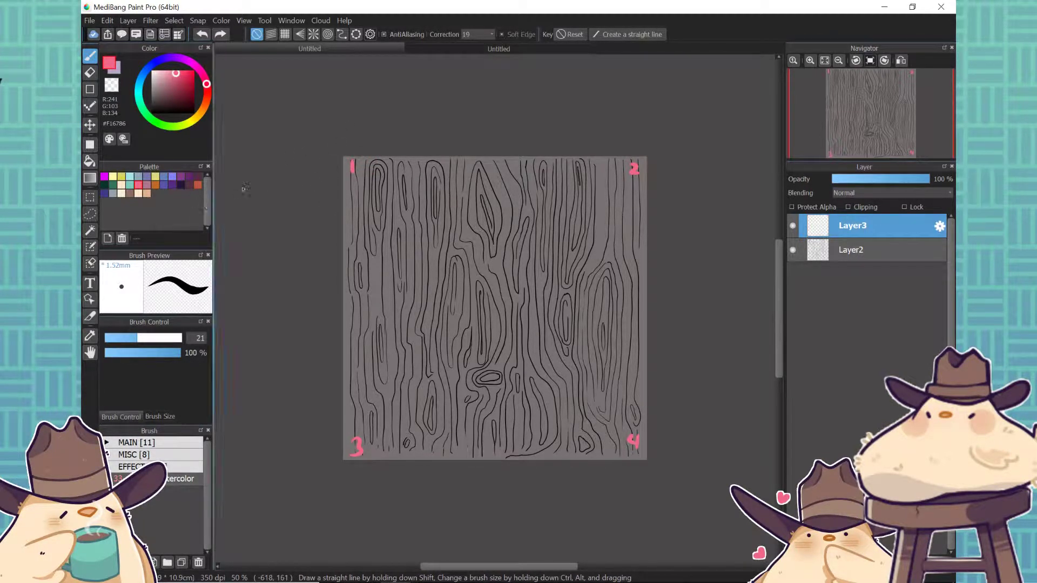
# Crop the canvas to its upper-left 750 × 750 px quarter and copy Layer2 into the new 750 px image.
pyautogui.click(119, 20)
pyautogui.moveTo(110, 22)
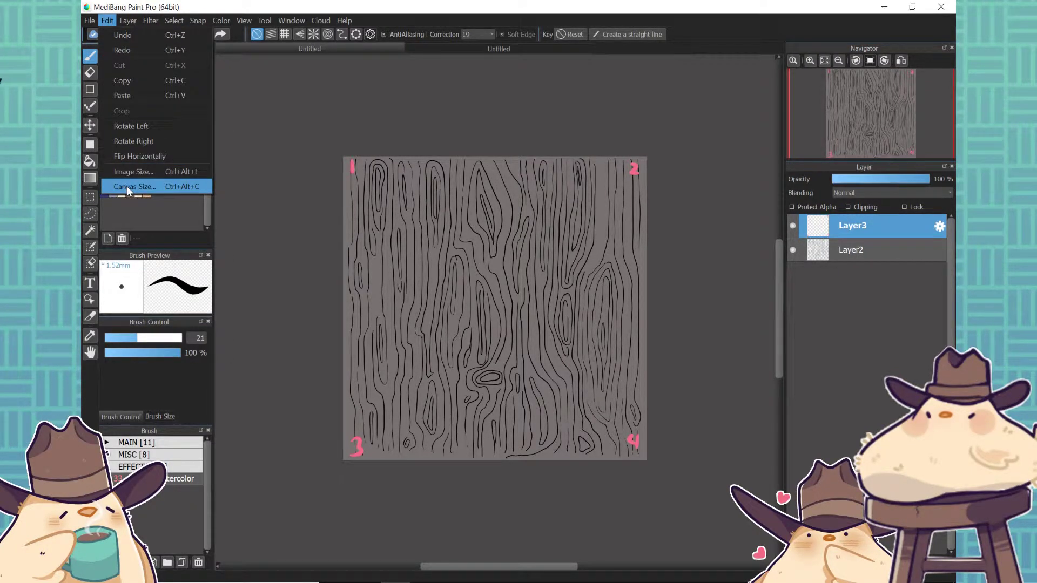
pyautogui.click(186, 192)
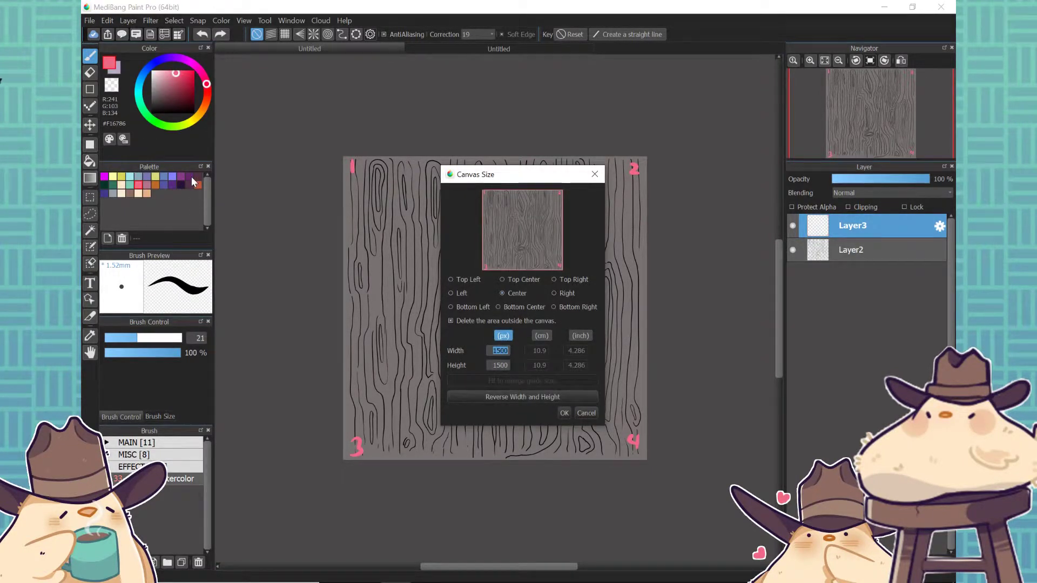
pyautogui.press('BackSpace')
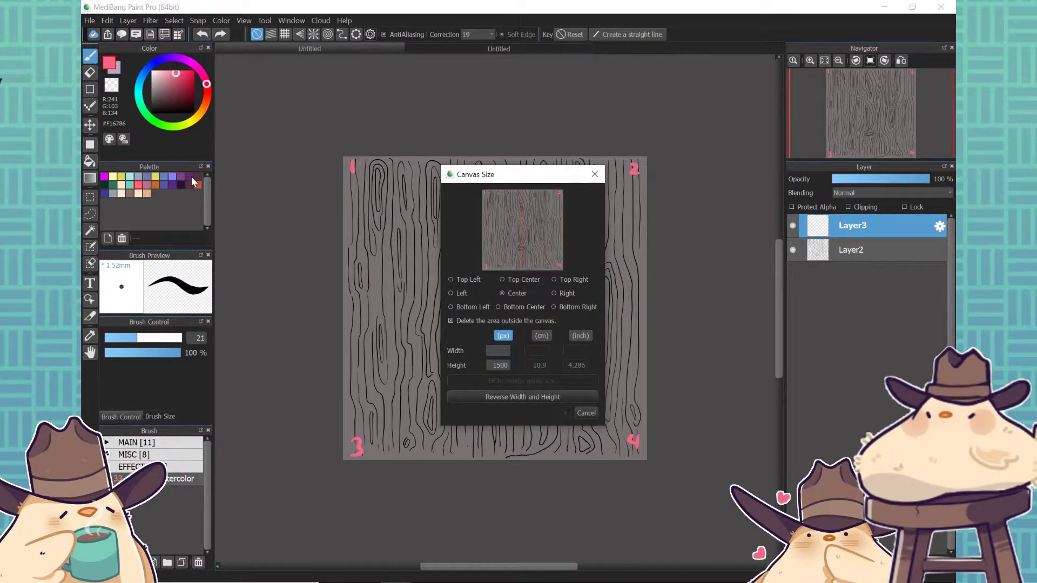
pyautogui.write('750')
pyautogui.click(564, 412)
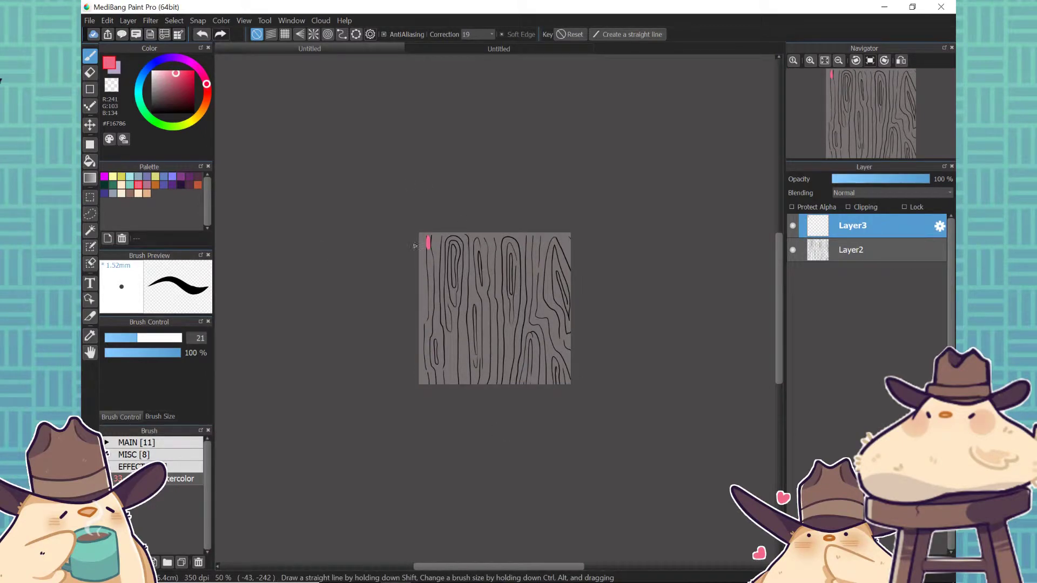
pyautogui.click(841, 252)
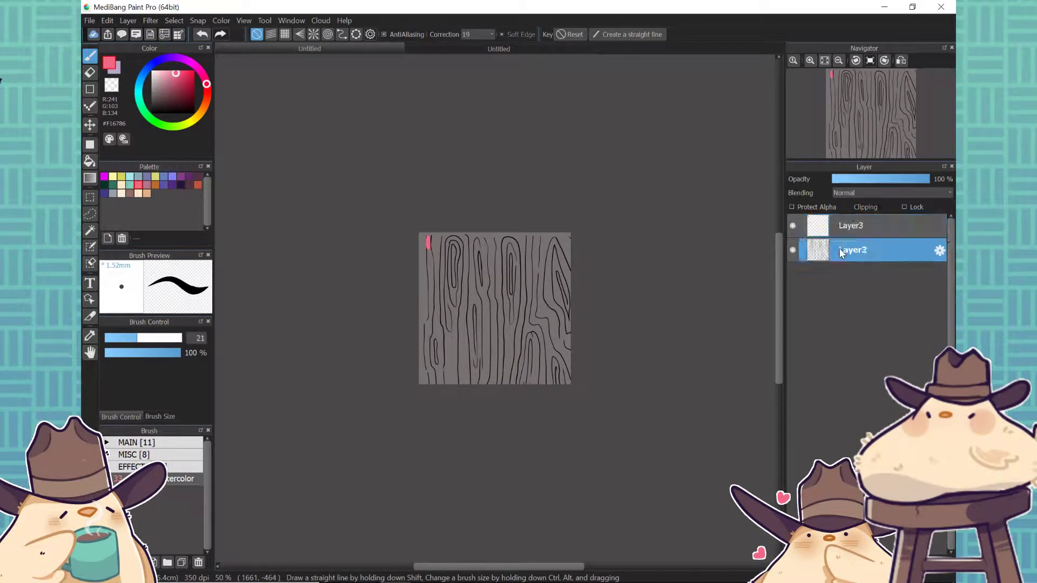
pyautogui.click(514, 52)
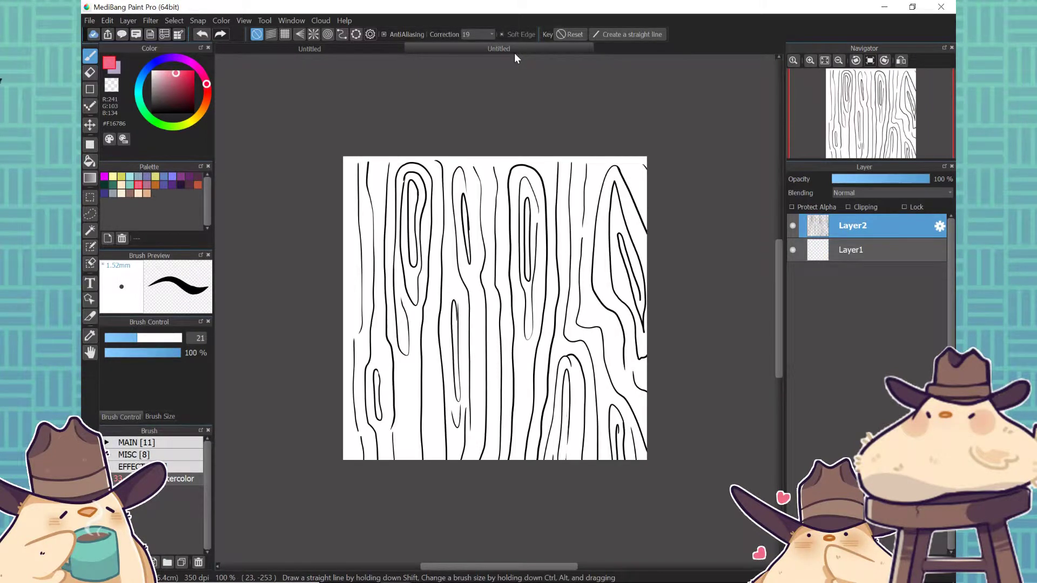
# Extend the new image's canvas height to 1500 px, anchored at Bottom Right.
pyautogui.hotkey('ctrl', 'alt', 'c')
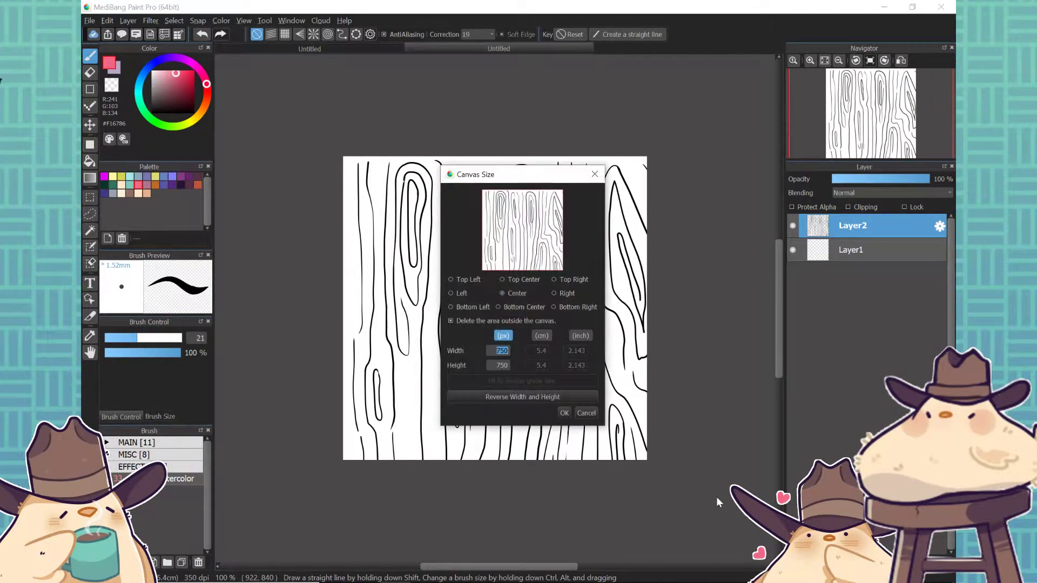
pyautogui.moveTo(507, 365); pyautogui.dragTo(464, 368)
pyautogui.press('BackSpace')
pyautogui.write('1500')
pyautogui.click(554, 307)
pyautogui.click(564, 413)
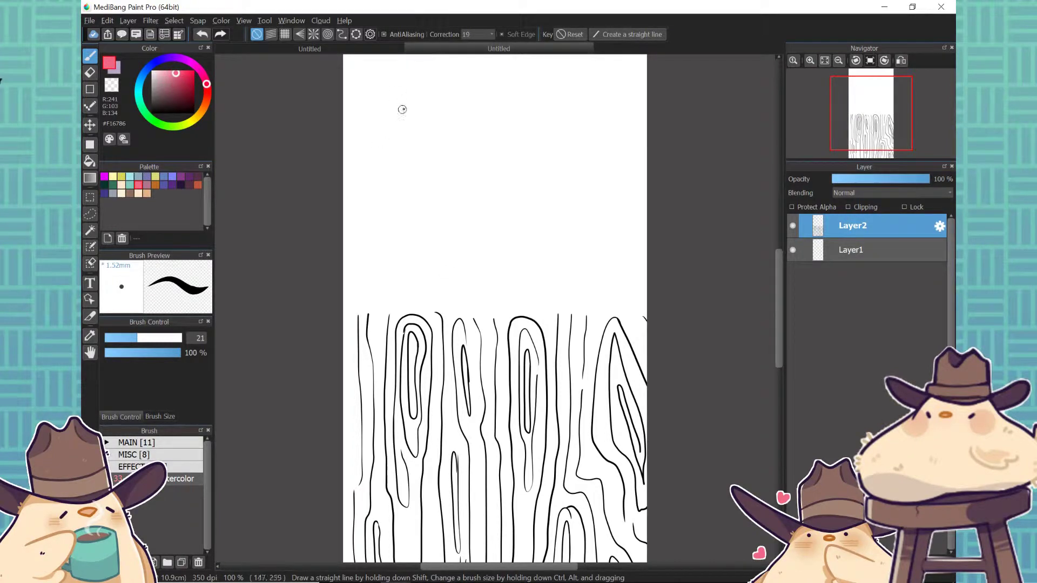
# Sketch a pink downward arrow in the blank area above the pasted grain and undo it.
pyautogui.moveTo(401, 101); pyautogui.dragTo(403, 184)
pyautogui.moveTo(381, 146); pyautogui.dragTo(423, 158)
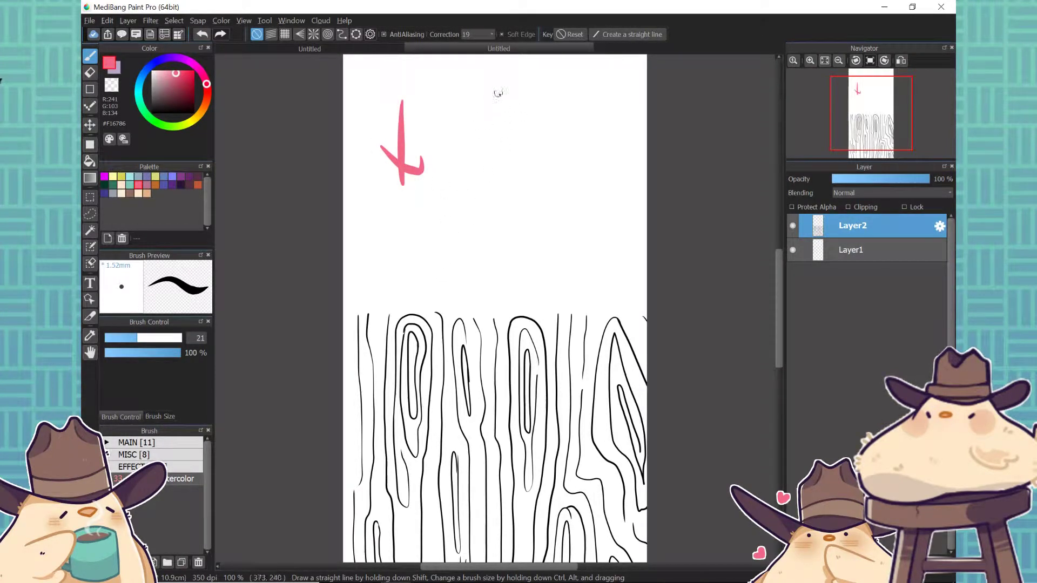
pyautogui.hotkey('ctrl', 'z')
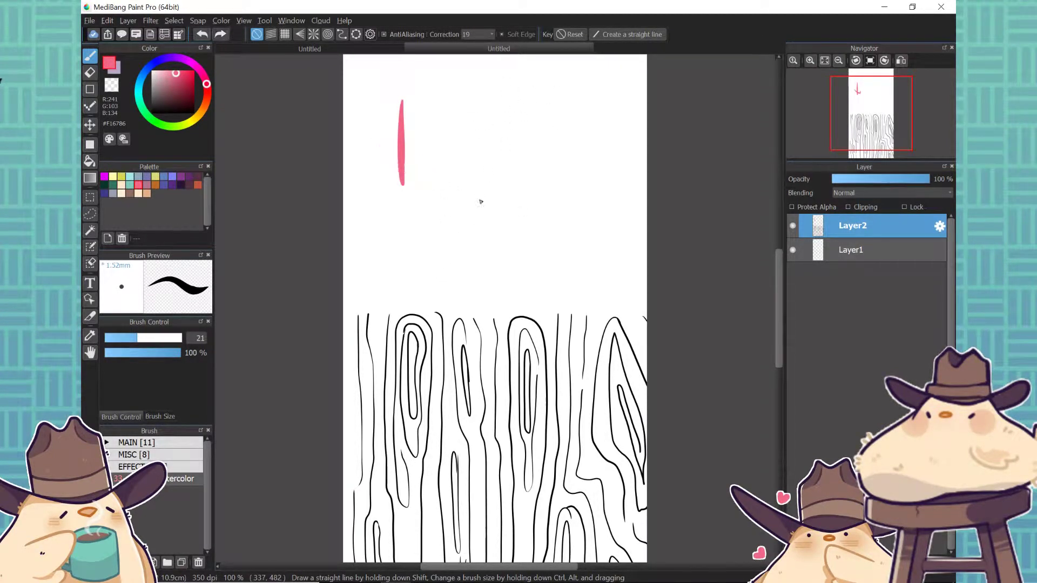
pyautogui.hotkey('ctrl', 'z')
# Crop the original drawing to its lower-left 750 × 750 px quarter and copy Layer2 into the blank upper half of the new image.
pyautogui.click(311, 48)
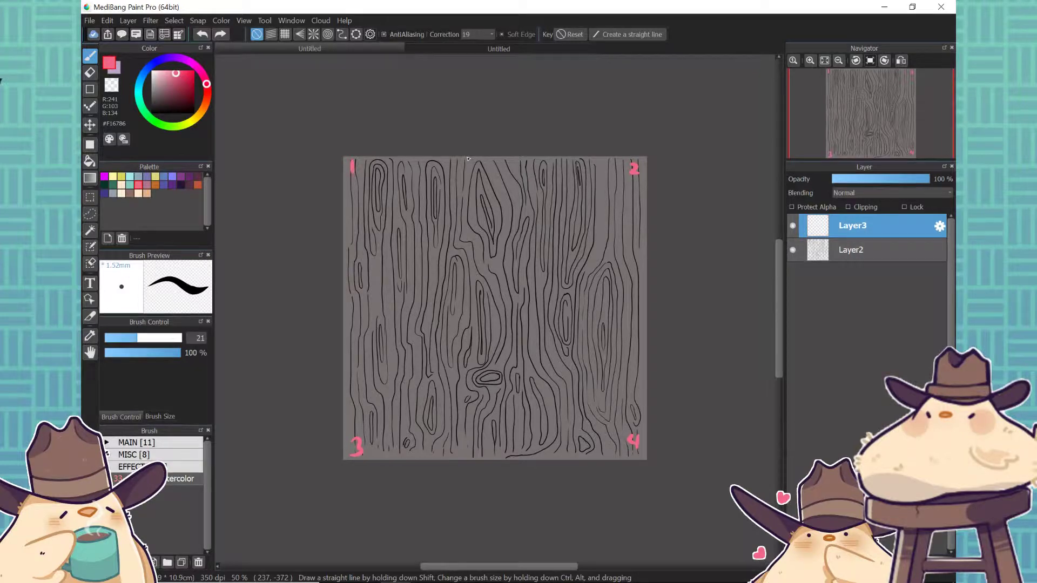
pyautogui.hotkey('ctrl', 'alt', 'c')
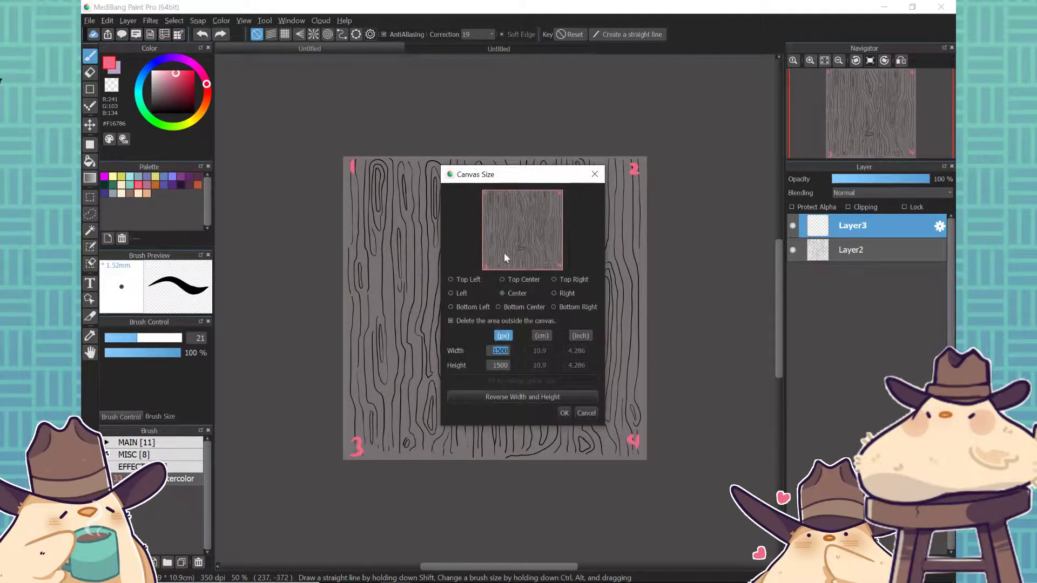
pyautogui.write('9')
pyautogui.write('50')
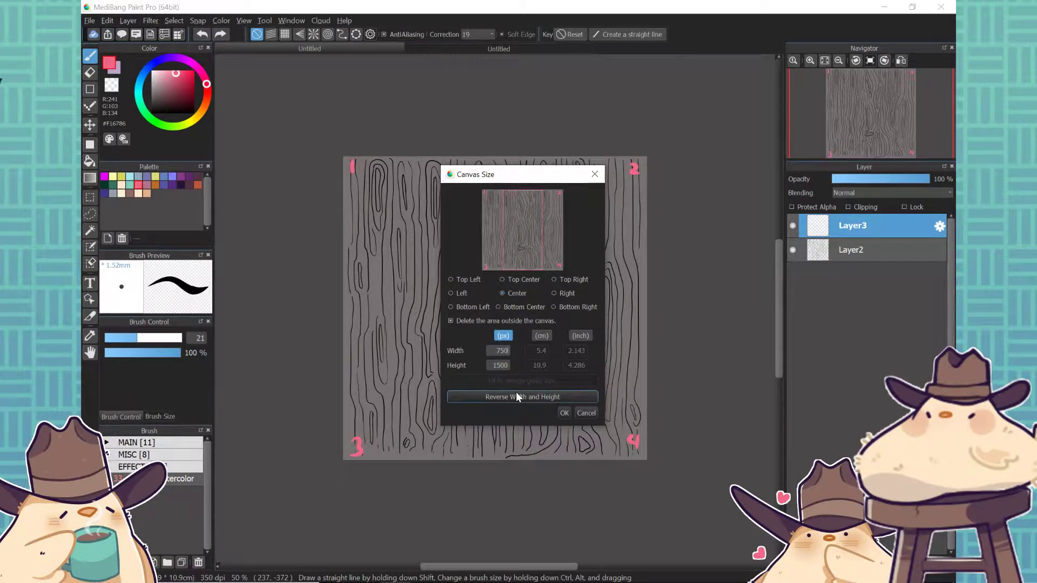
pyautogui.press('Tab')
pyautogui.write('750')
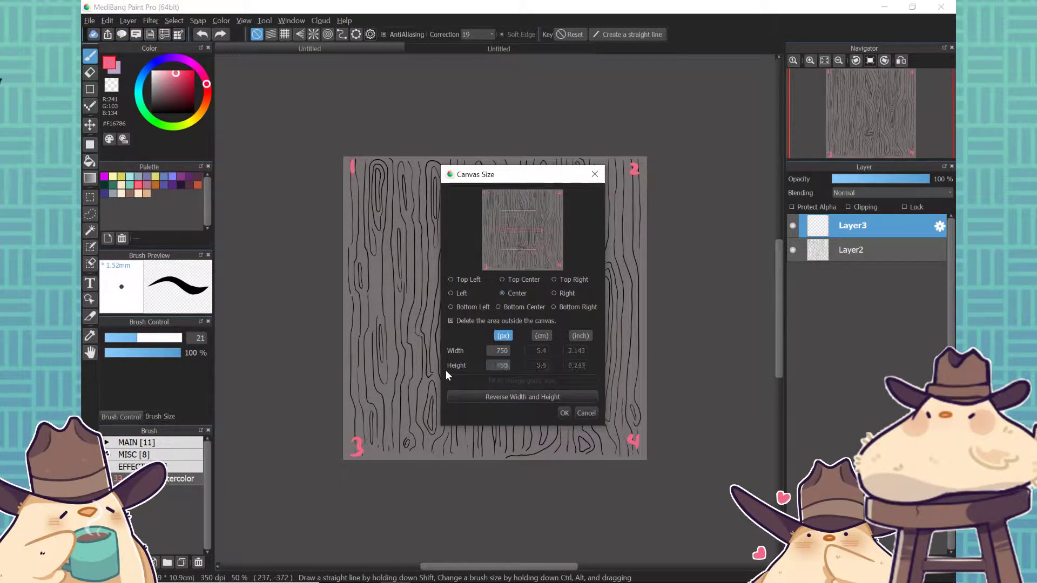
pyautogui.click(556, 277)
pyautogui.click(456, 307)
pyautogui.click(564, 413)
pyautogui.click(835, 257)
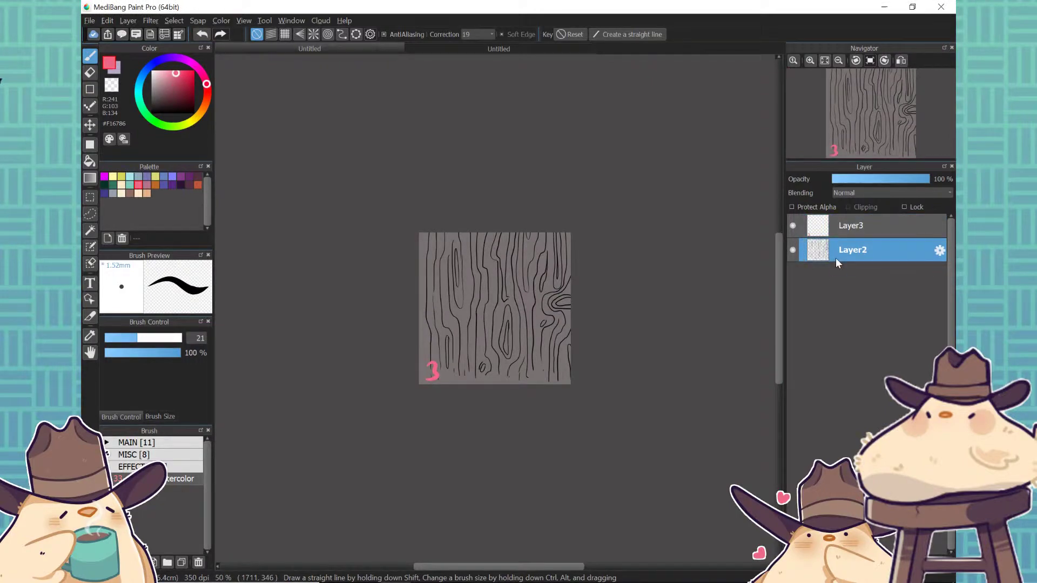
pyautogui.click(448, 48)
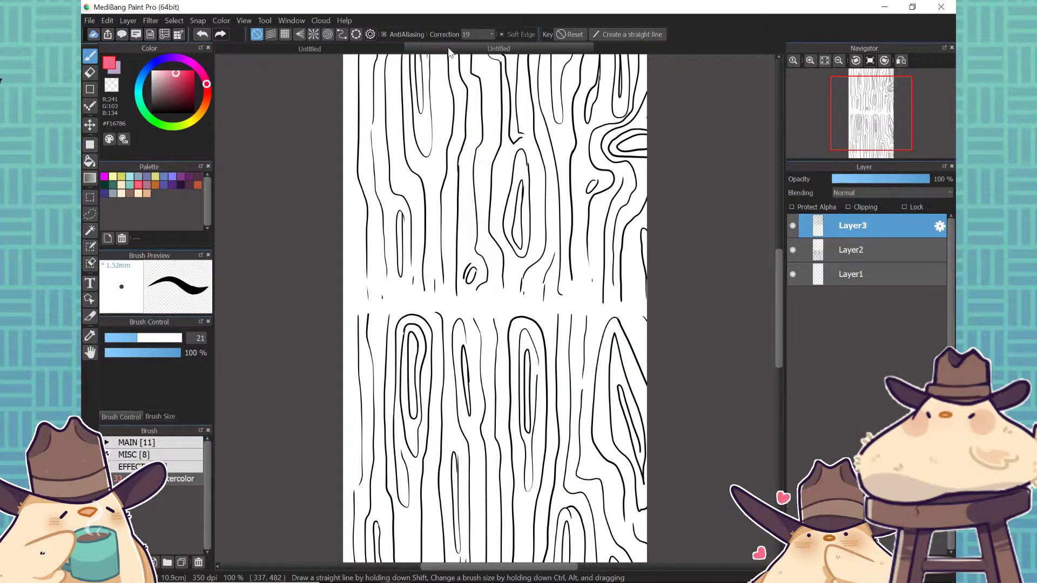
# Extend the new image's canvas width to 1500 px, anchored at Right, without deleting the area outside the canvas.
pyautogui.click(285, 34)
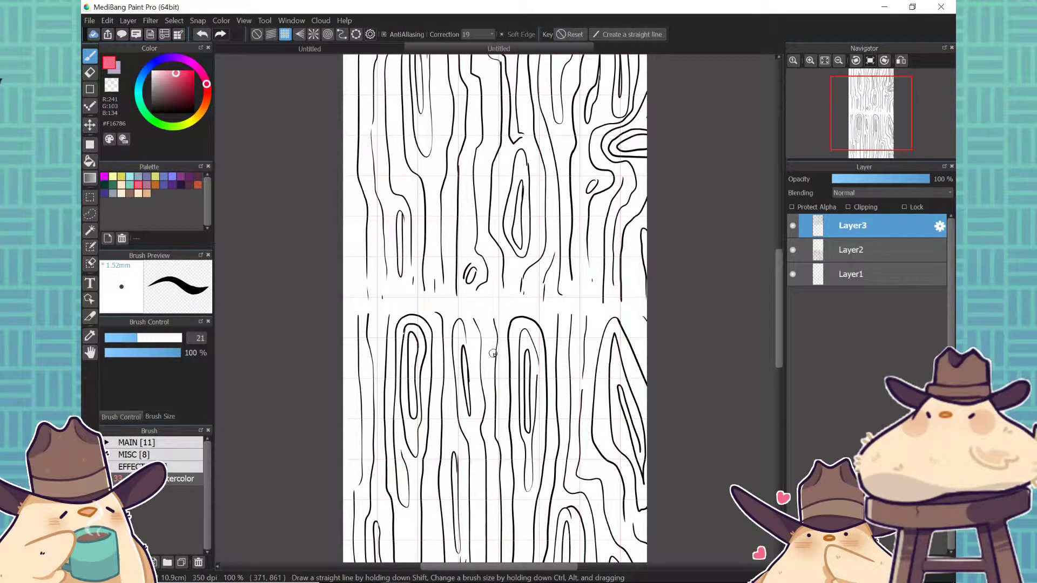
pyautogui.click(256, 34)
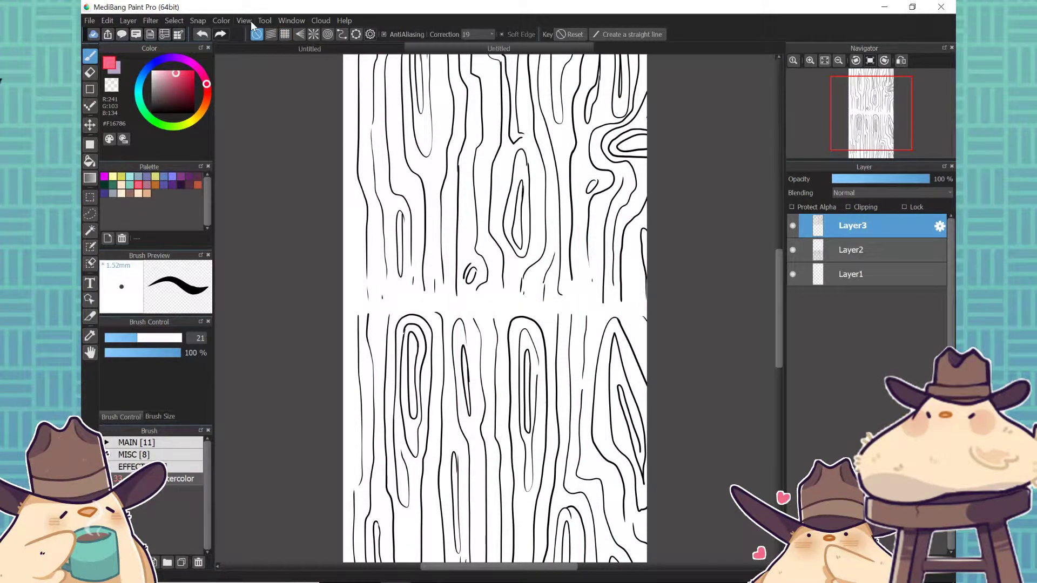
pyautogui.hotkey('ctrl', 'alt', 'c')
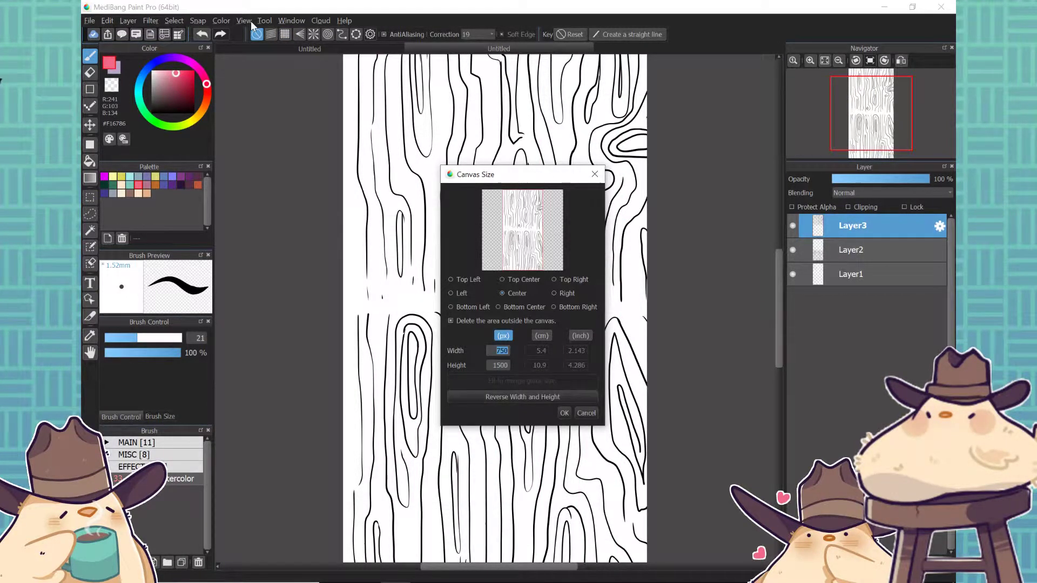
pyautogui.write('1500')
pyautogui.click(555, 294)
pyautogui.click(451, 321)
pyautogui.click(561, 413)
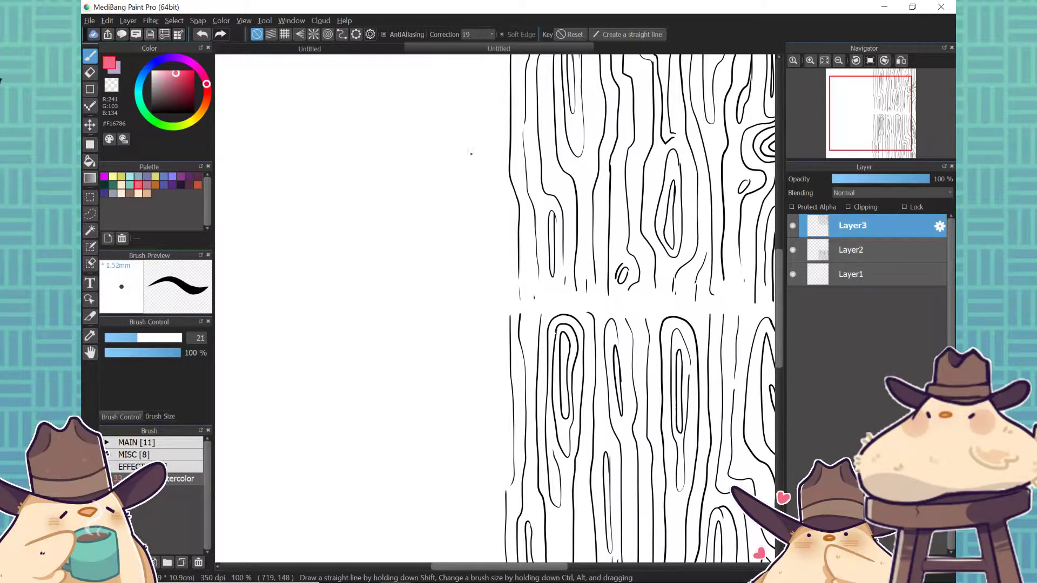
# Sketch two short strokes in the blank half beside the pasted grain and undo both.
pyautogui.moveTo(433, 299); pyautogui.dragTo(476, 292)
pyautogui.moveTo(460, 279)
pyautogui.mouseDown()
pyautogui.moveTo(483, 296)
pyautogui.moveTo(451, 338)
pyautogui.mouseUp()
pyautogui.hotkey('ctrl', 'z')
pyautogui.hotkey('ctrl', 'z')
# Reduce the new image's canvas height to 750 px, anchored at Bottom Left, without deleting the area outside the canvas.
pyautogui.hotkey('ctrl', 'alt', 'c')
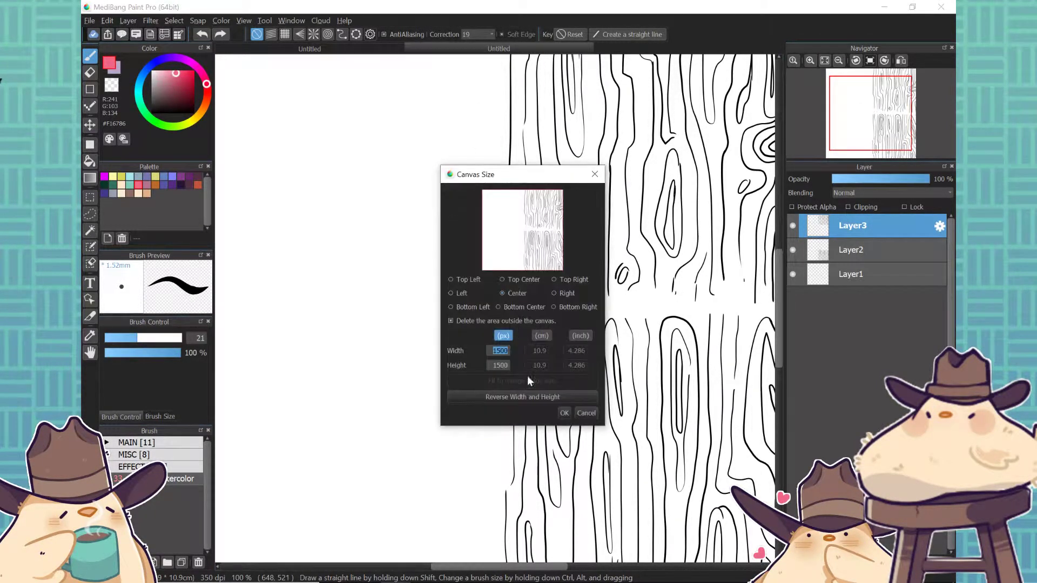
pyautogui.press('BackSpace')
pyautogui.write('750')
pyautogui.click(495, 397)
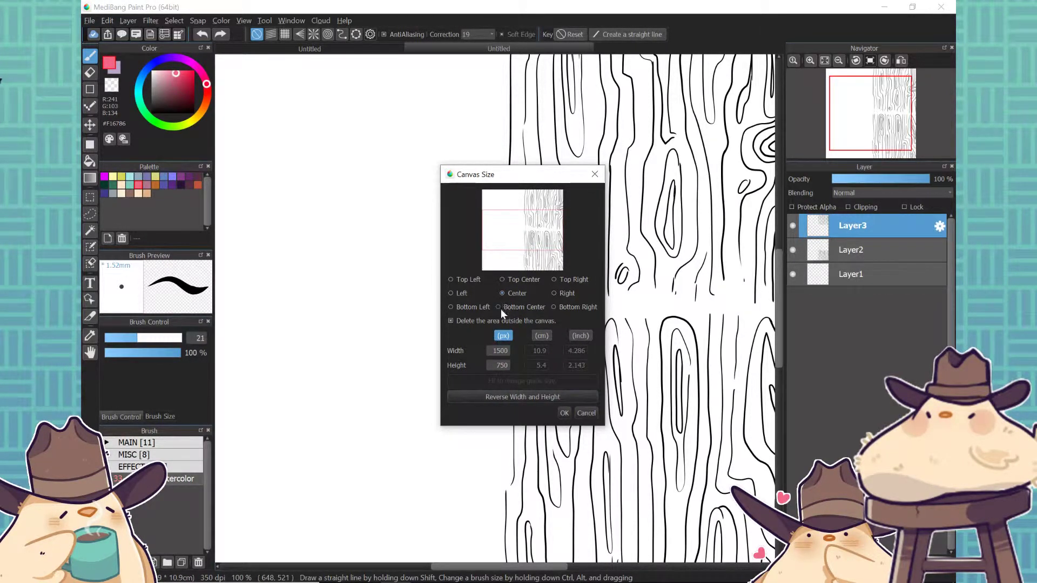
pyautogui.click(451, 307)
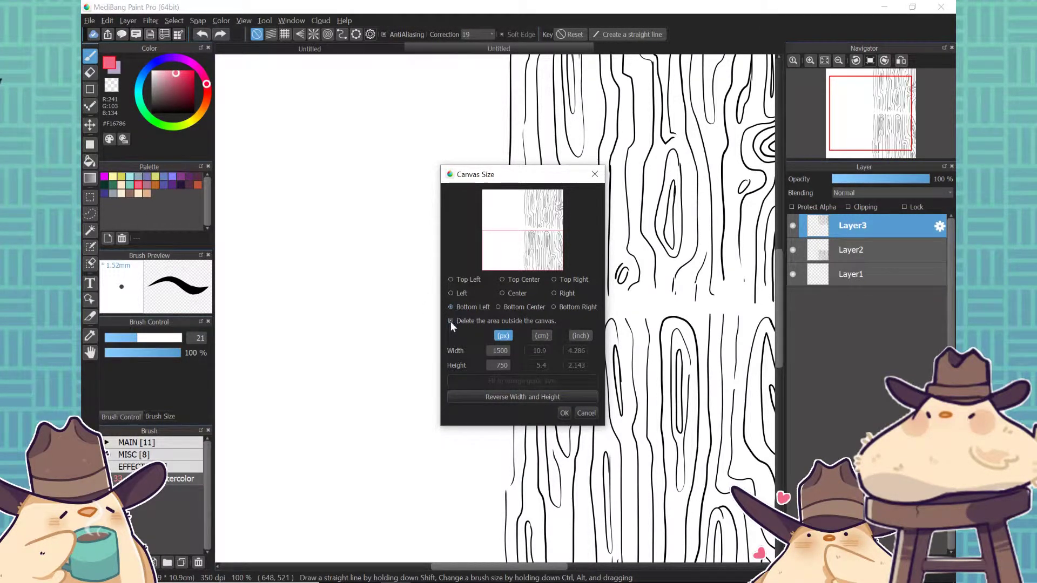
pyautogui.click(450, 321)
pyautogui.click(564, 414)
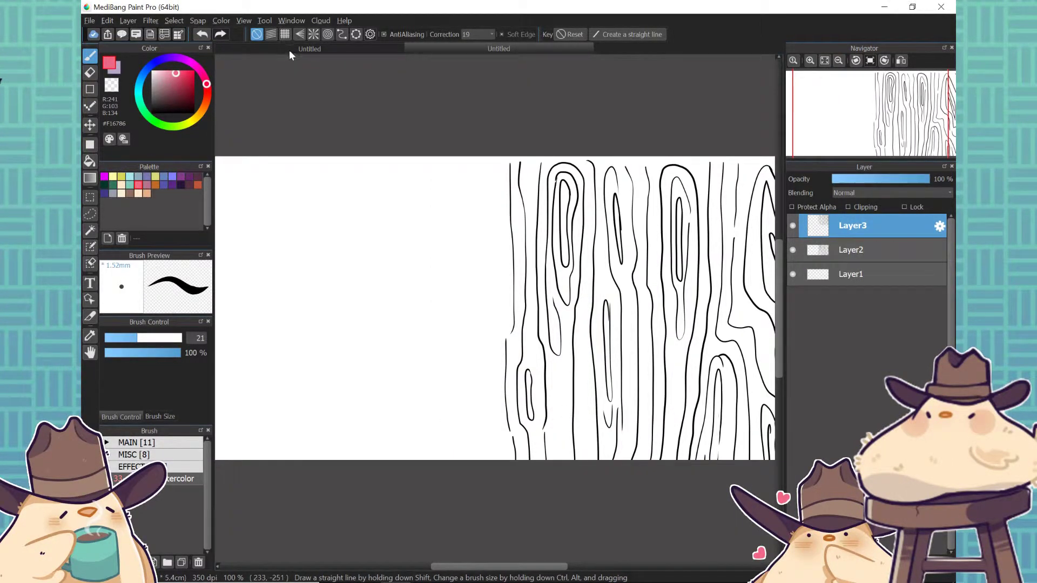
# Crop the original drawing to its upper-right 750 × 750 px quarter and copy Layer2 into the blank left half of the new image.
pyautogui.click(333, 48)
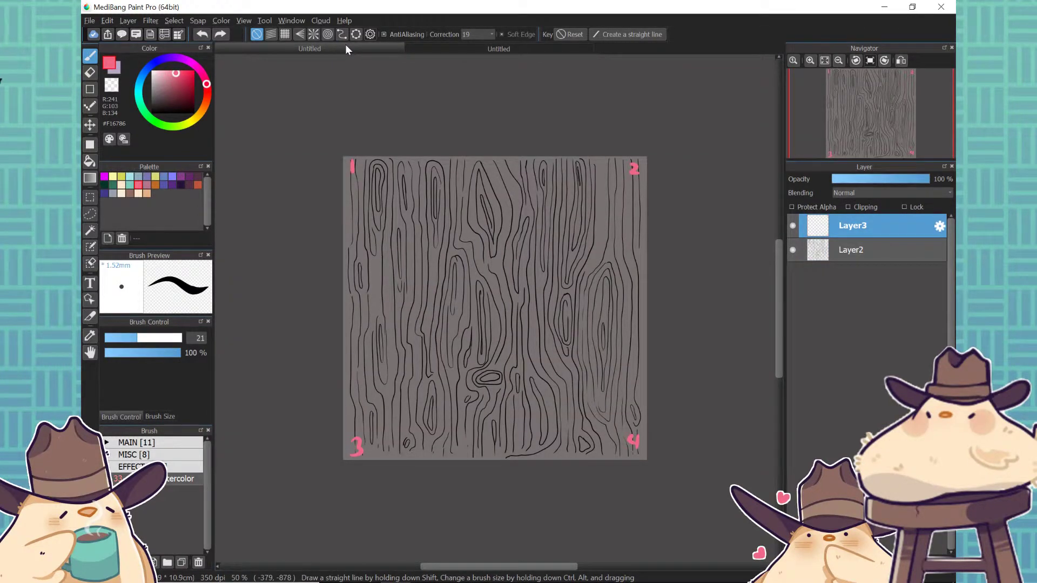
pyautogui.hotkey('ctrl', 'alt', 'c')
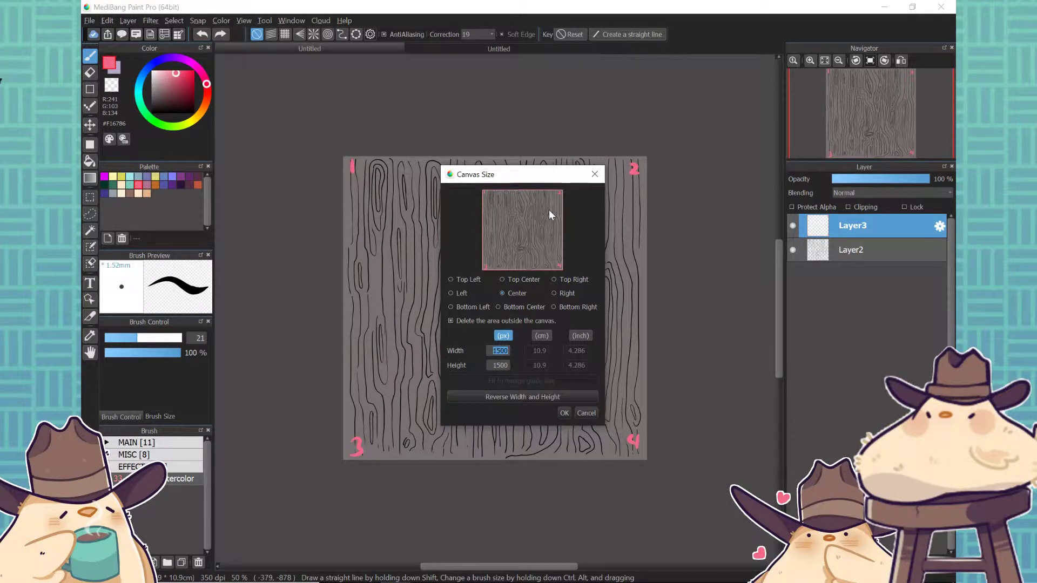
pyautogui.write('75')
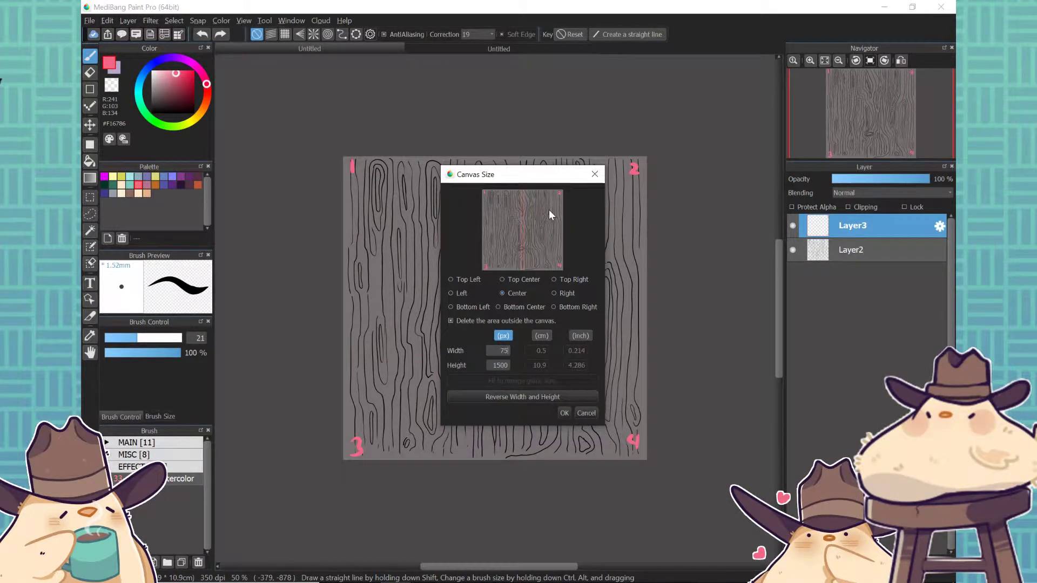
pyautogui.write('0')
pyautogui.press('Tab')
pyautogui.write('750')
pyautogui.click(565, 413)
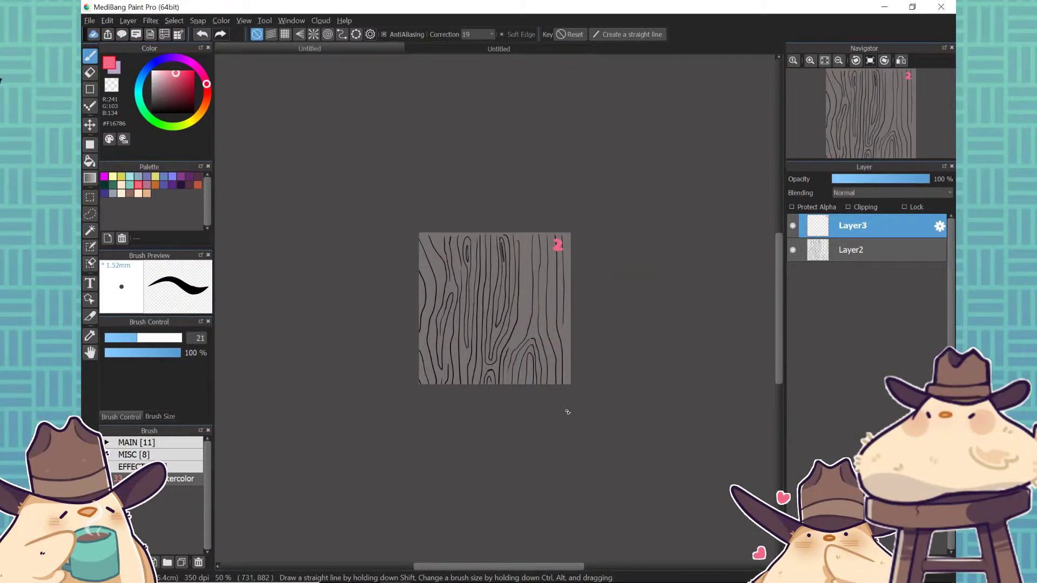
pyautogui.click(818, 254)
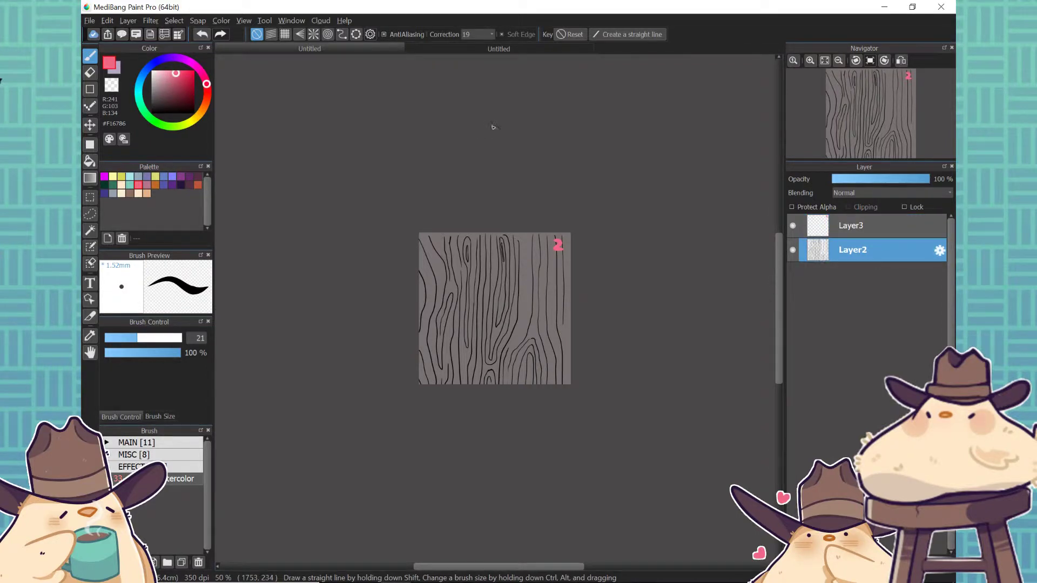
pyautogui.click(462, 46)
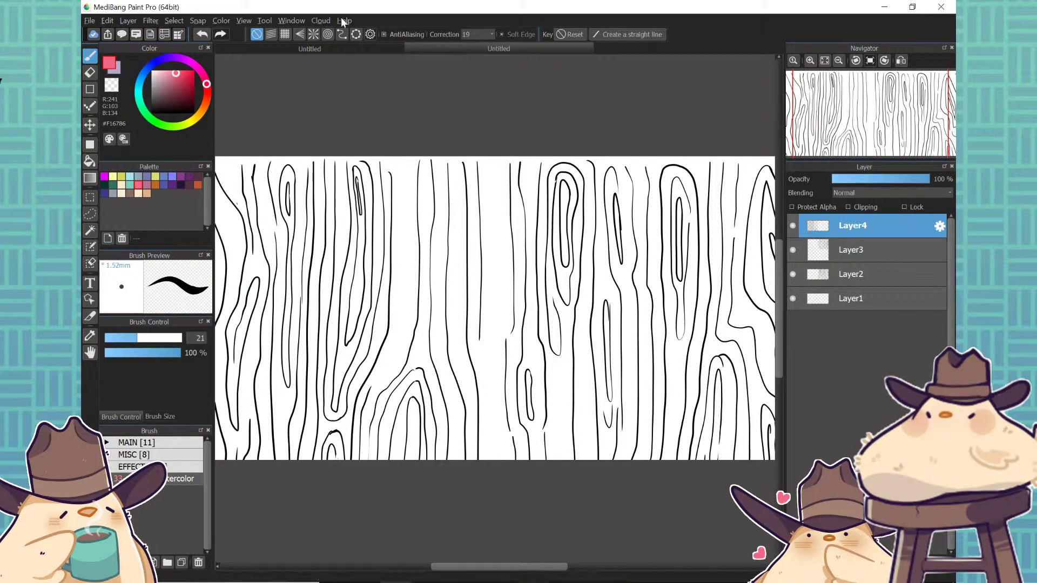
# Sketch a grid-snapped vertical line along the seam between the two pasted quarters and undo it.
pyautogui.click(285, 34)
pyautogui.moveTo(496, 156); pyautogui.dragTo(495, 486)
pyautogui.hotkey('ctrl', 'z')
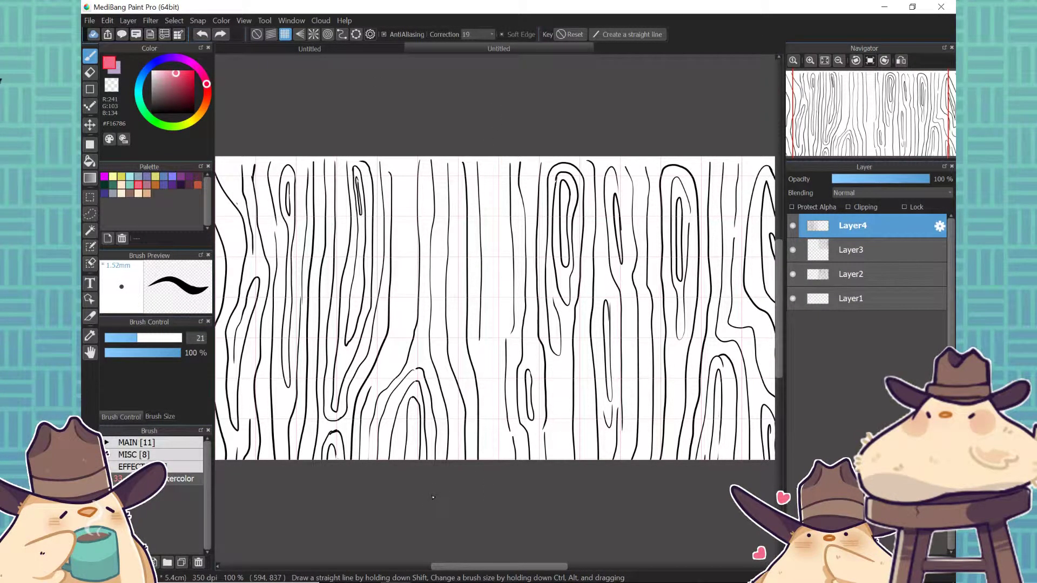
# Extend the new image's canvas height to 1500 px, anchored at Bottom Left, and turn grid snapping off.
pyautogui.hotkey('ctrl', 'alt', 'c')
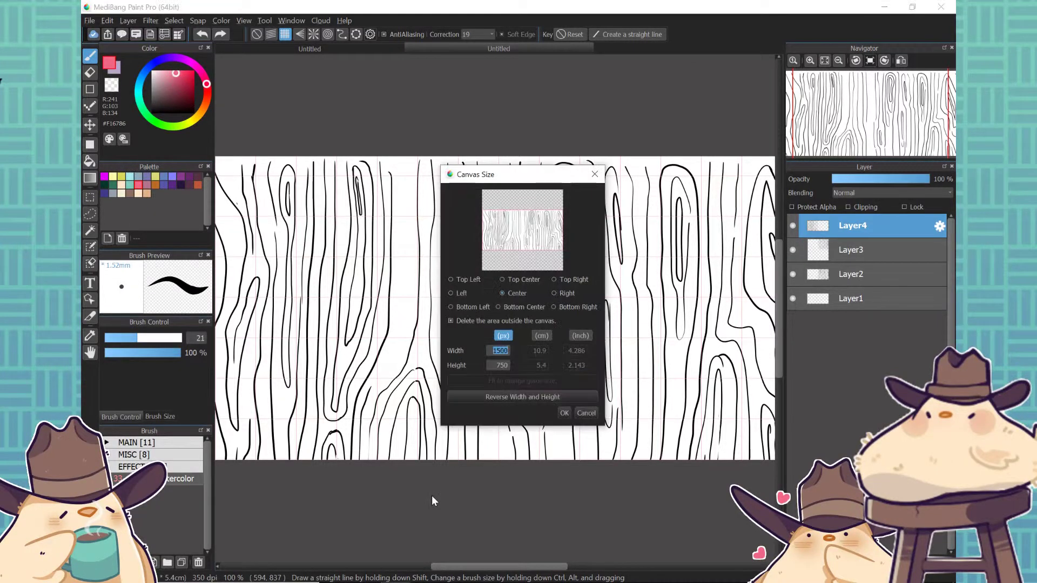
pyautogui.doubleClick(506, 367)
pyautogui.write('1500')
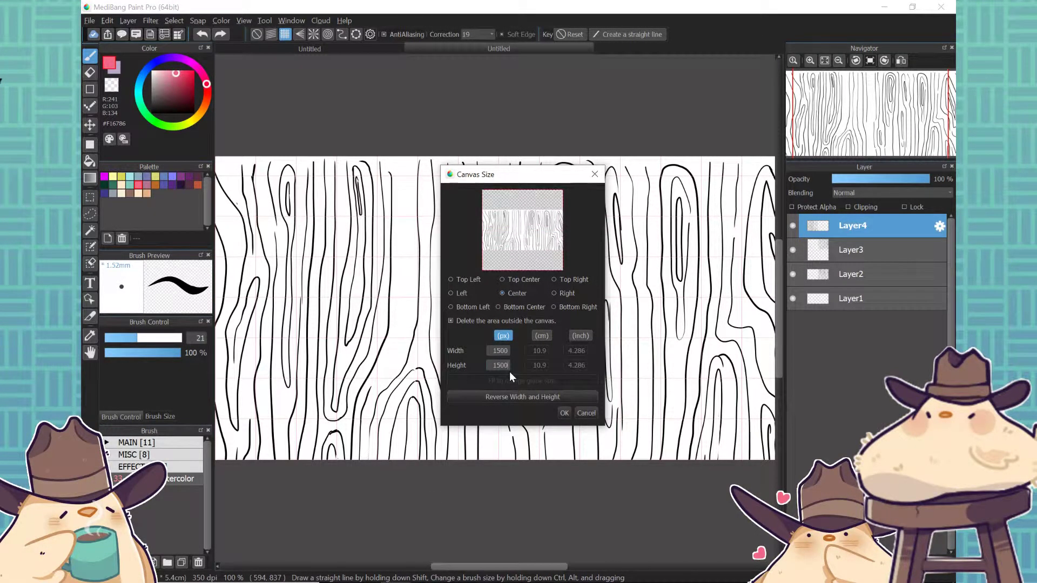
pyautogui.click(456, 307)
pyautogui.click(564, 412)
pyautogui.click(256, 34)
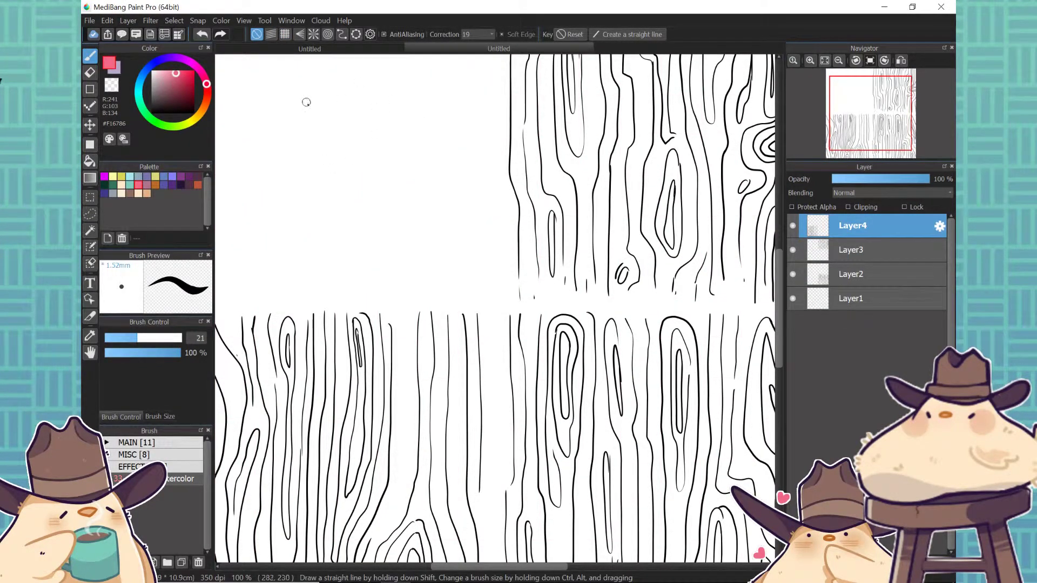
pyautogui.scroll(-1, 370, 211)
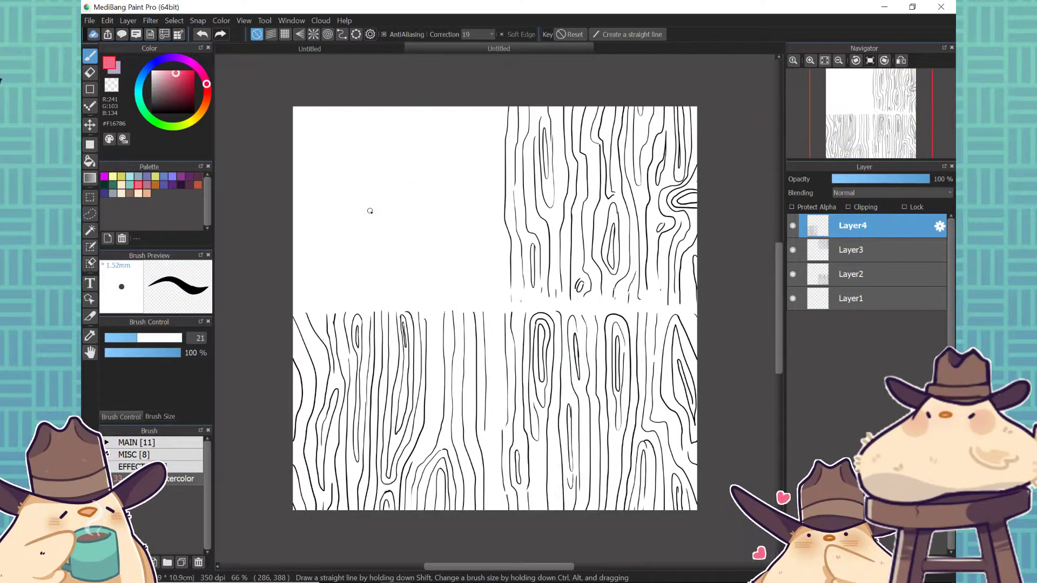
# Crop the original drawing to its lower-right 750 × 750 px quarter and copy Layer2 into the new image's blank upper-left quarter.
pyautogui.click(317, 48)
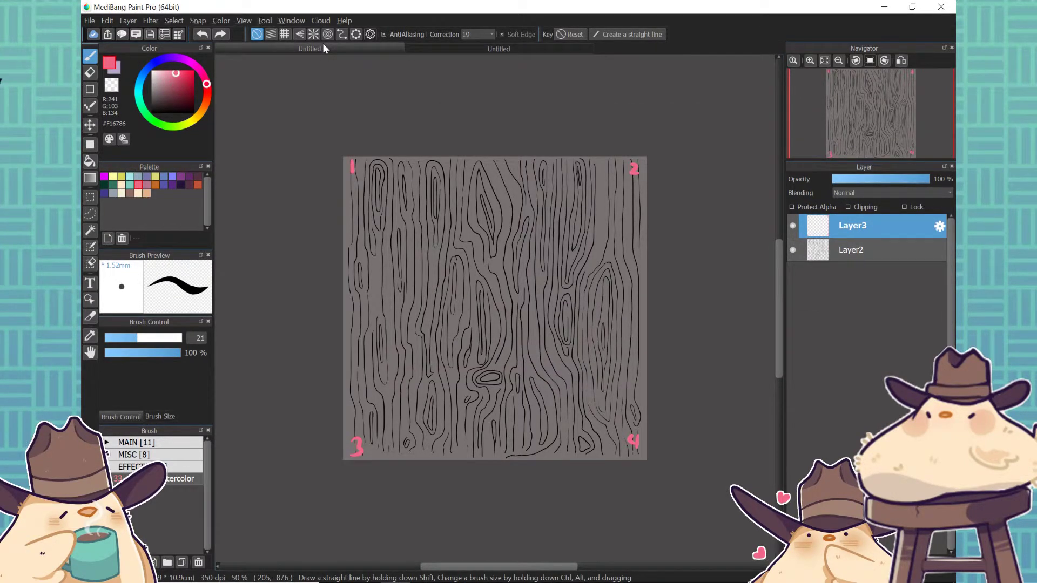
pyautogui.hotkey('ctrl', 'alt', 'c')
pyautogui.write('75')
pyautogui.write('00')
pyautogui.press('Tab')
pyautogui.write('750')
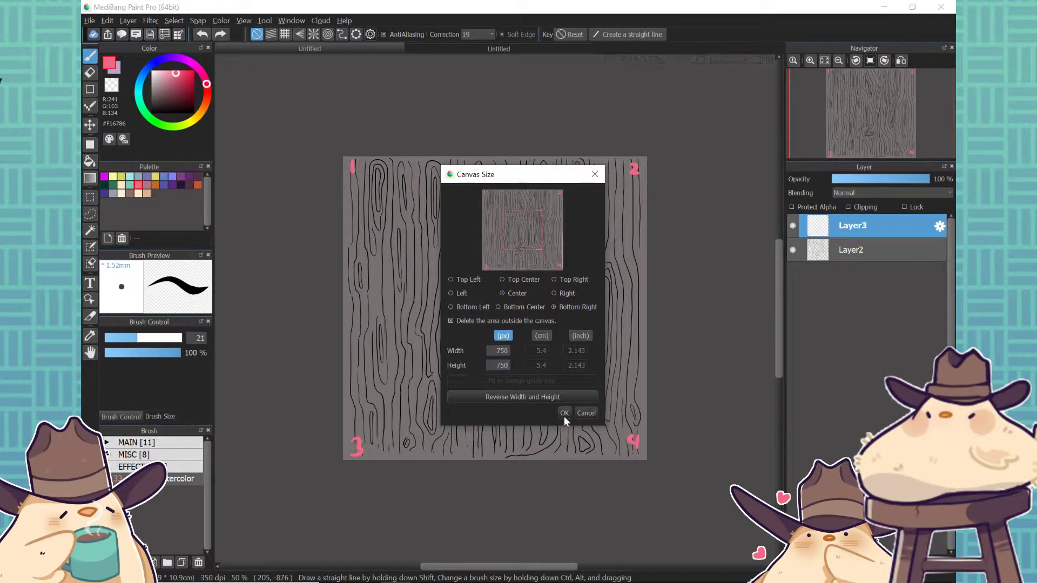
pyautogui.click(564, 413)
pyautogui.click(816, 258)
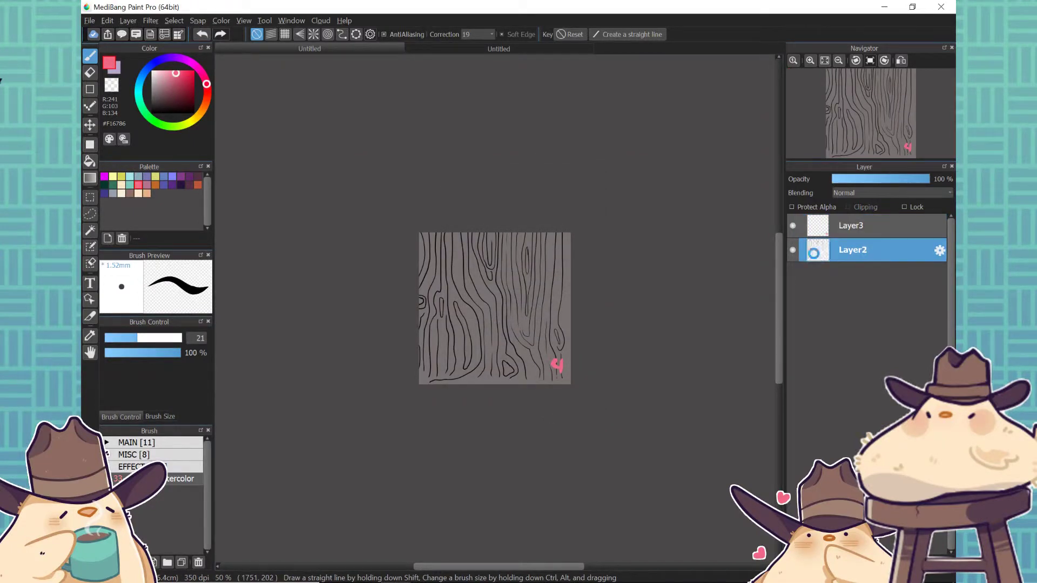
pyautogui.click(459, 50)
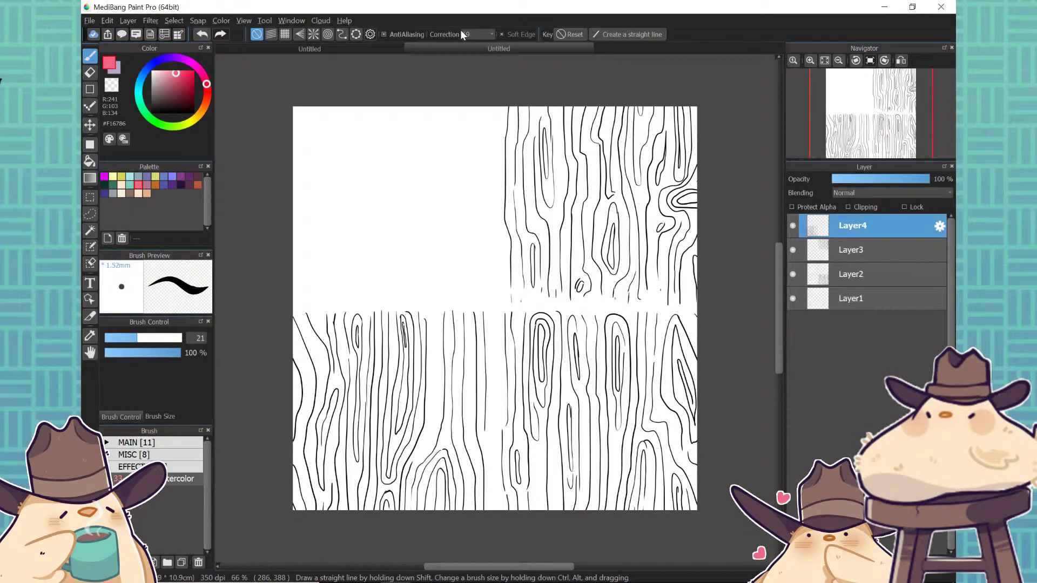
pyautogui.hotkey('ctrl', 'v')
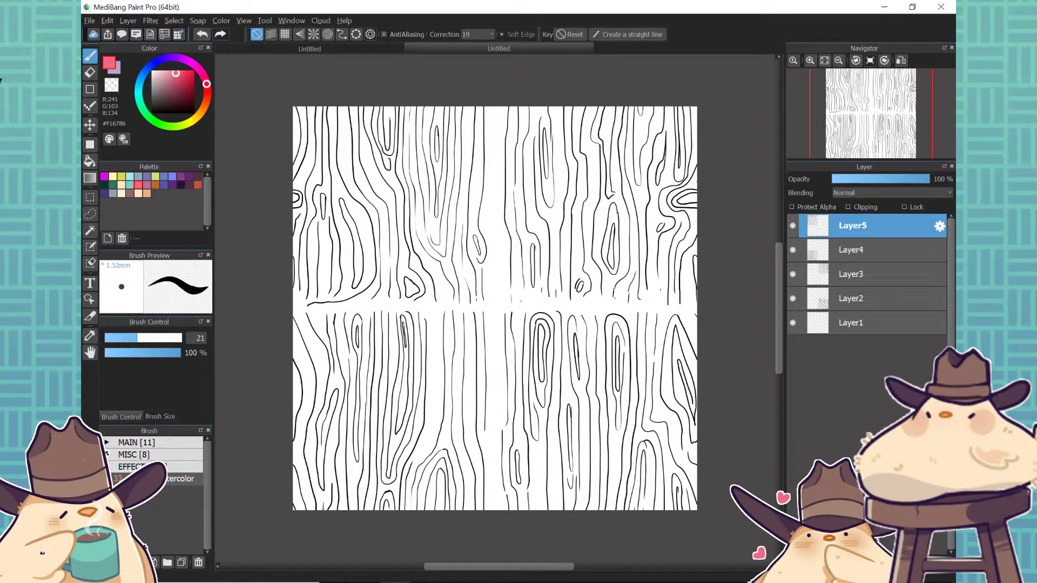
# Merge all the pasted quarter layers down into Layer1.
pyautogui.hotkey('ctrl', 'e')
pyautogui.hotkey('ctrl', 'e')
pyautogui.hotkey('ctrl', 'e')
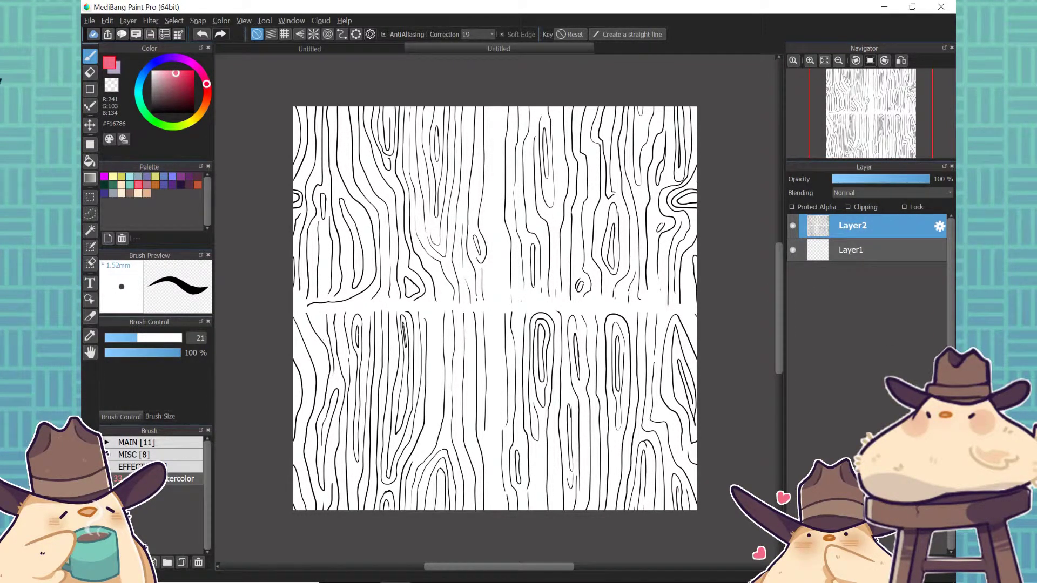
pyautogui.hotkey('ctrl', 'e')
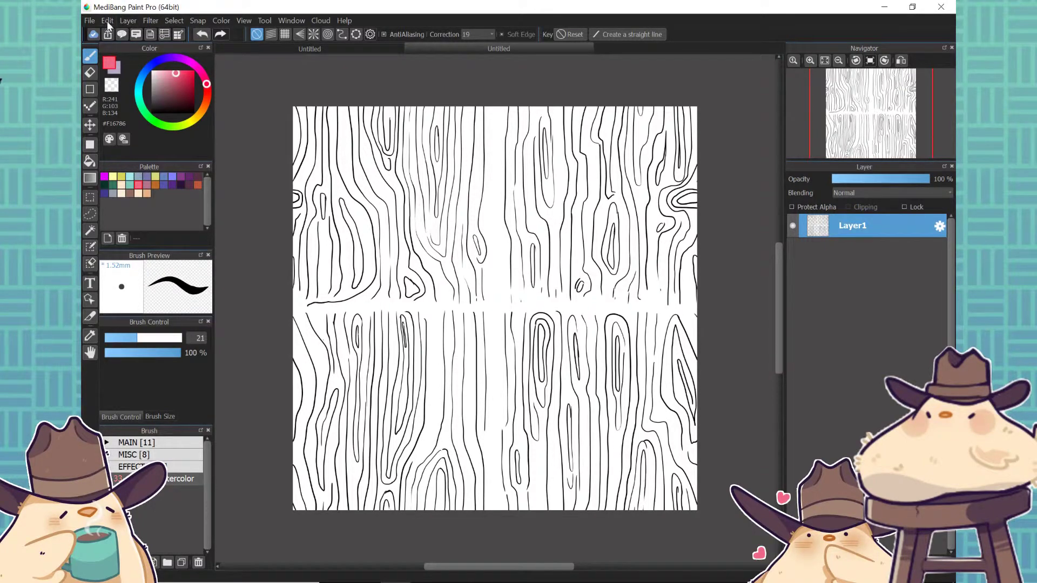
# Open the homemade tile materials and try to register Layer1 as a tile.
pyautogui.click(122, 34)
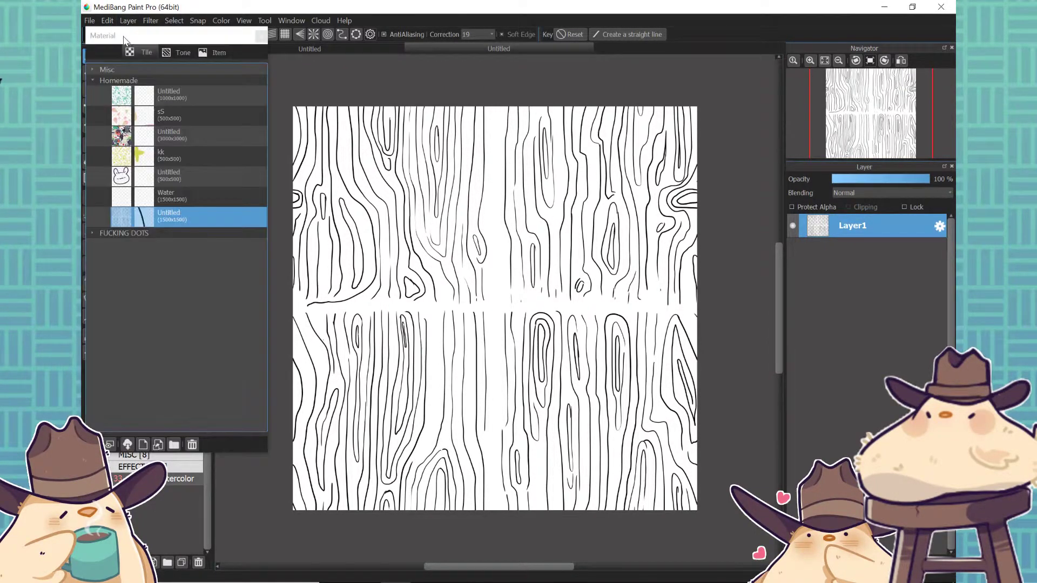
pyautogui.moveTo(164, 40)
pyautogui.mouseDown()
pyautogui.moveTo(242, 120)
pyautogui.moveTo(250, 88)
pyautogui.moveTo(202, 71)
pyautogui.mouseUp()
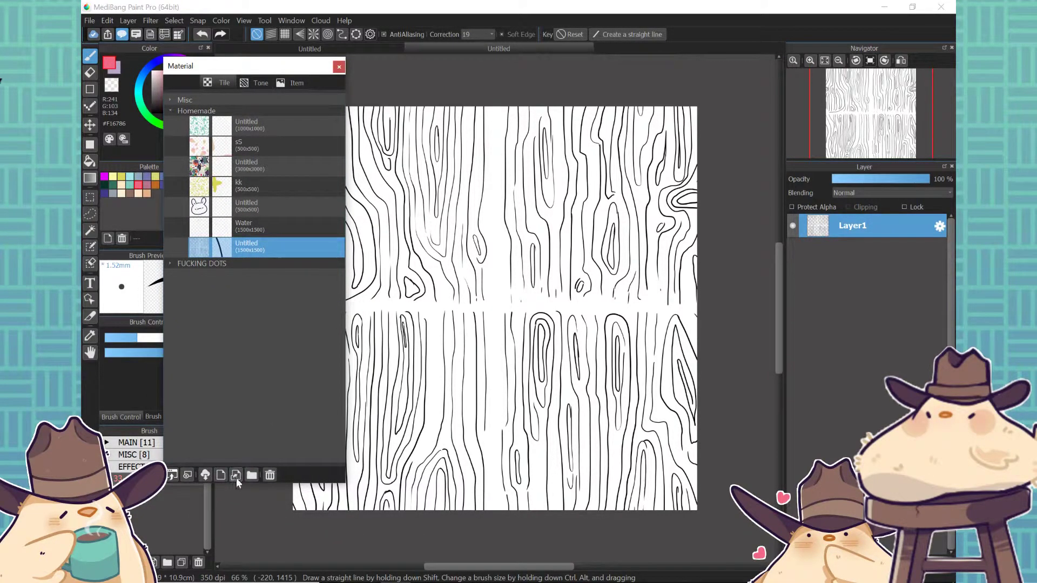
pyautogui.click(236, 475)
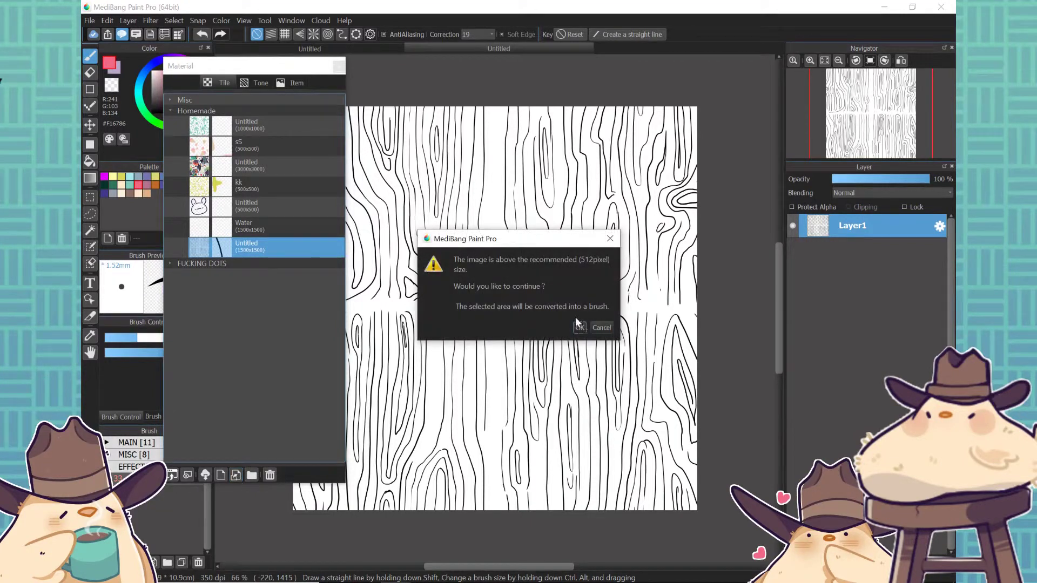
pyautogui.click(611, 327)
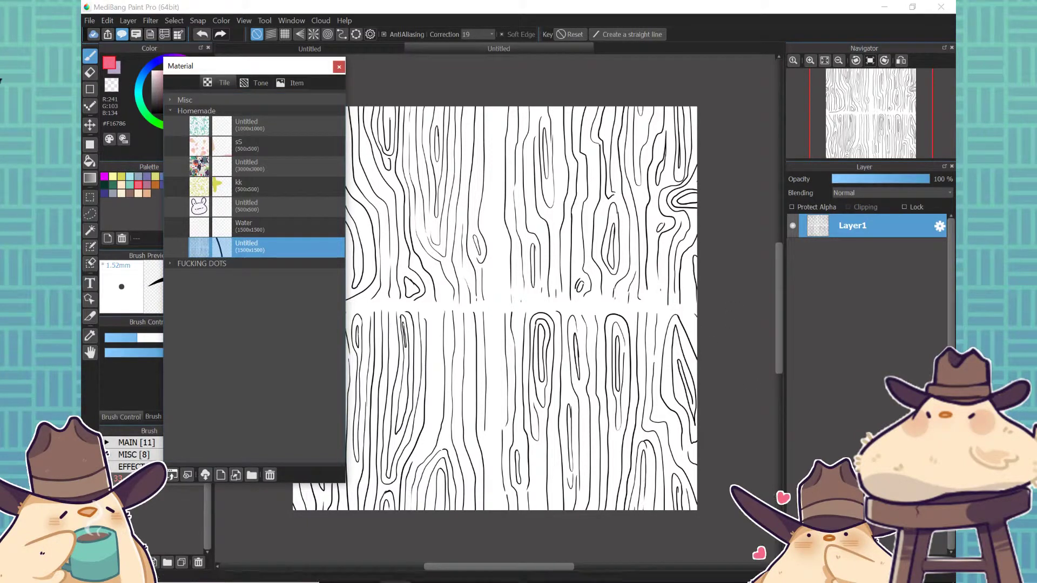
# Hide Layer1 and preview the untitled 1500 × 1500 wood tile on a new Layer2 at 69% zoom.
pyautogui.hotkey('ctrl', 'shift', 'n')
pyautogui.click(793, 250)
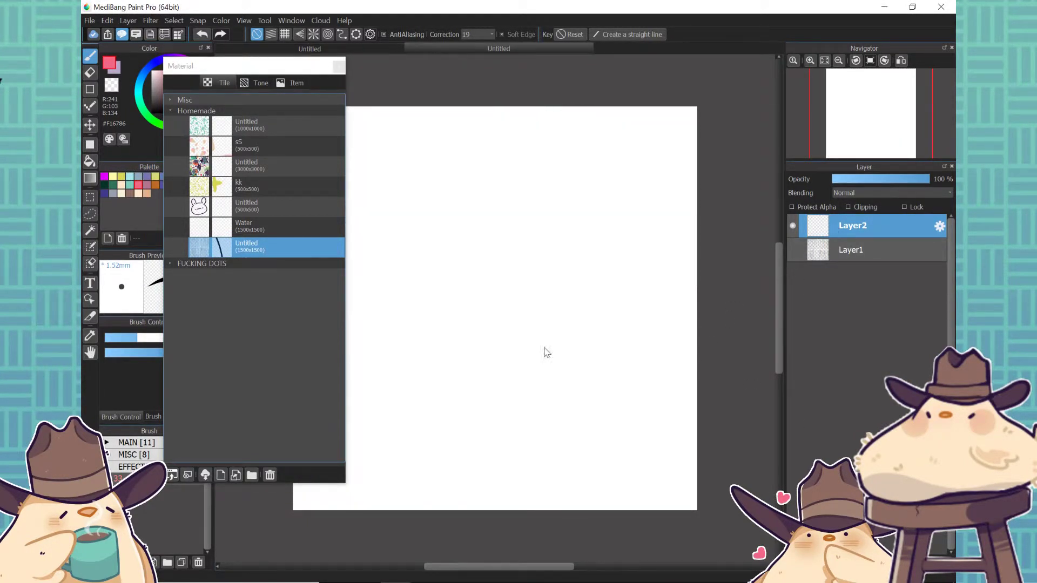
pyautogui.click(172, 475)
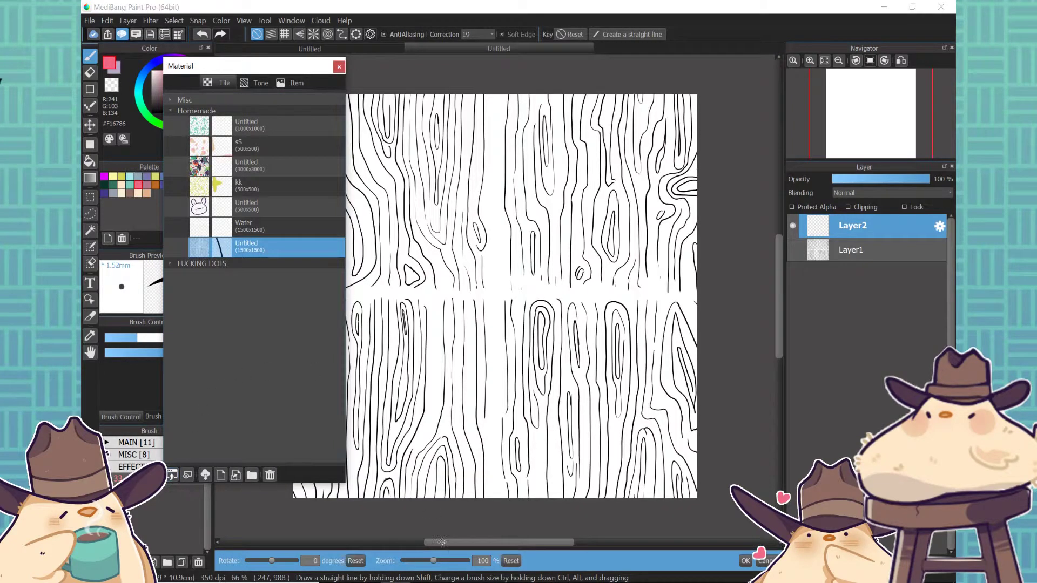
pyautogui.moveTo(327, 68); pyautogui.dragTo(226, 71)
pyautogui.moveTo(432, 566)
pyautogui.mouseDown()
pyautogui.moveTo(389, 563)
pyautogui.moveTo(462, 562)
pyautogui.moveTo(413, 566)
pyautogui.moveTo(425, 575)
pyautogui.mouseUp()
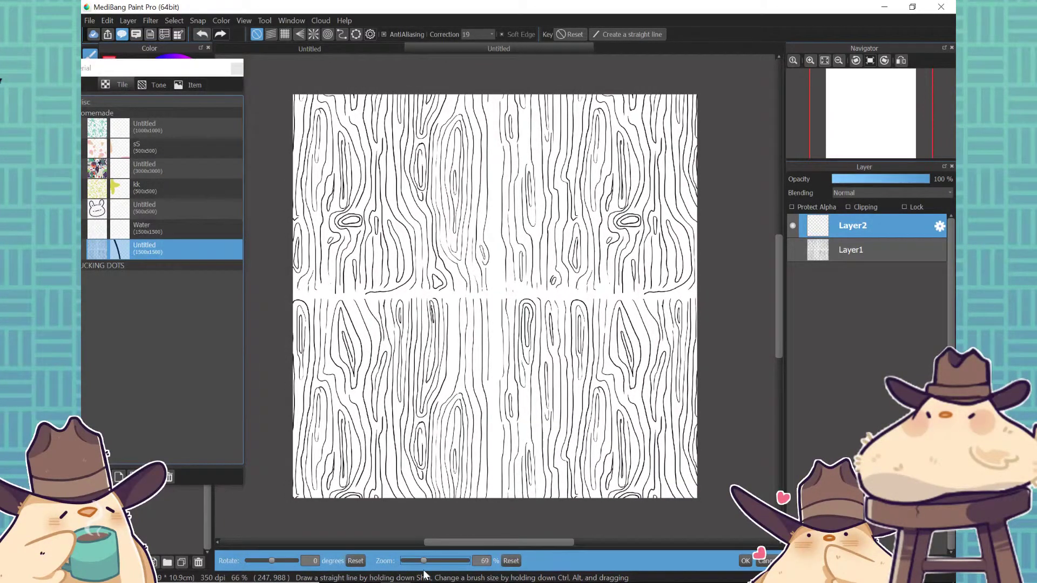
pyautogui.click(745, 561)
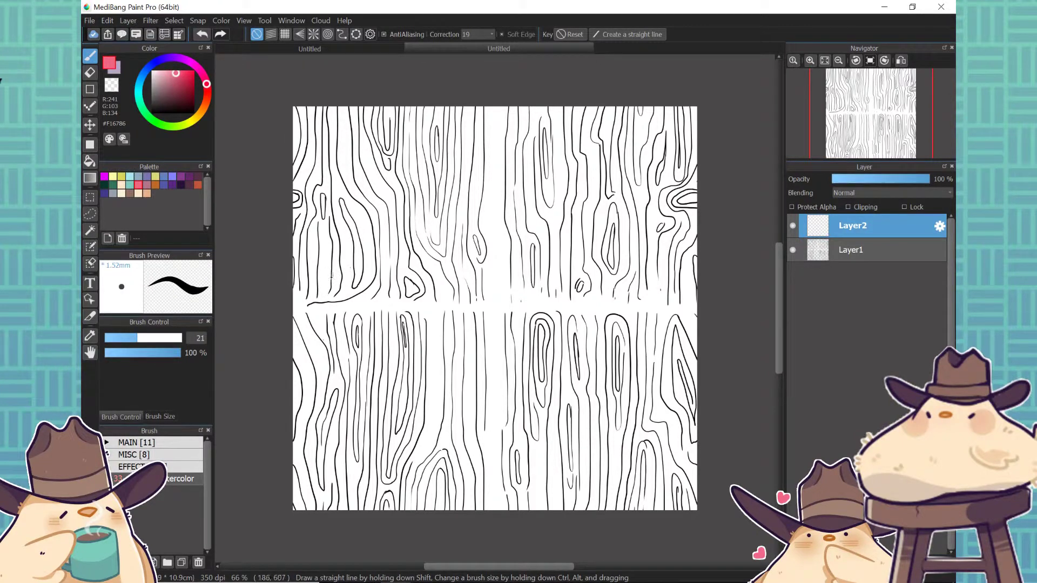
pyautogui.click(284, 34)
pyautogui.moveTo(293, 303); pyautogui.dragTo(697, 303)
pyautogui.moveTo(498, 107); pyautogui.dragTo(498, 510)
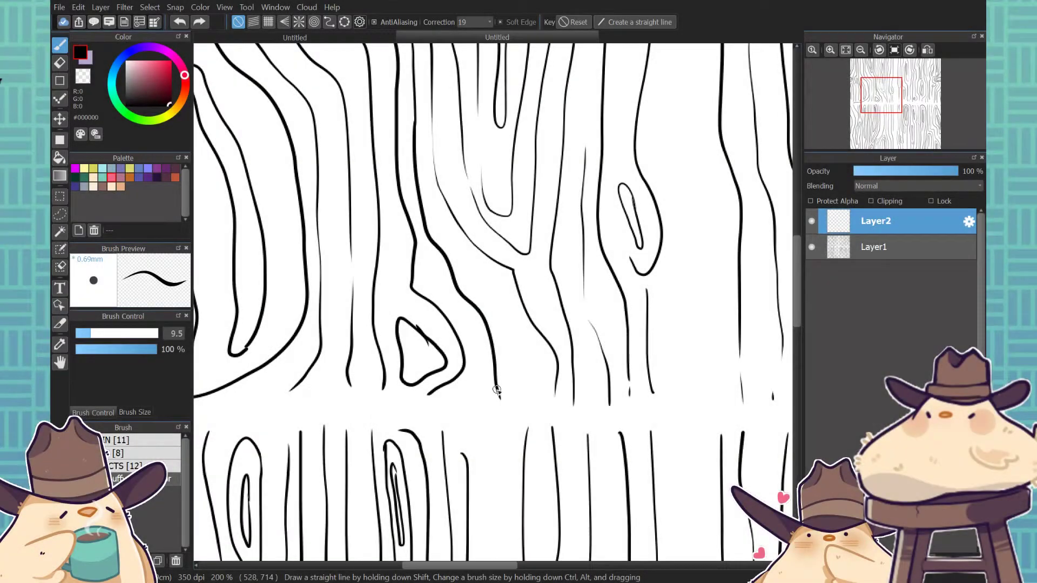
# Bridge the first grain lines across the horizontal seam with the 9.5 px black brush and merge Layer2 down into Layer1.
pyautogui.moveTo(498, 393); pyautogui.dragTo(522, 491)
pyautogui.press('z')
pyautogui.hotkey('ctrl', 'e')
pyautogui.moveTo(527, 430); pyautogui.dragTo(524, 485)
pyautogui.press('x')
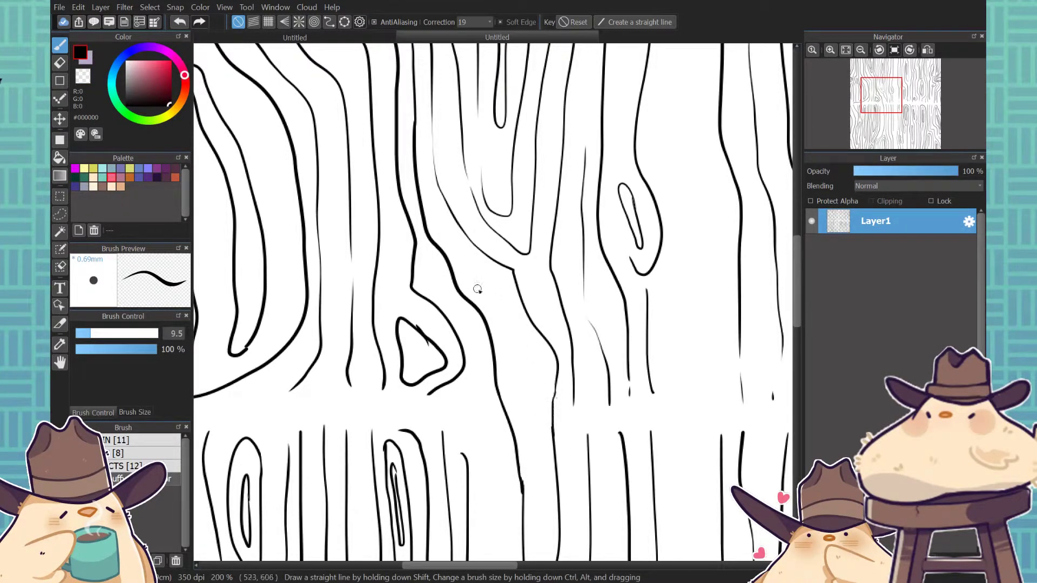
# Join more grain lines across the middle of the horizontal seam, erasing the stray line ends.
pyautogui.moveTo(530, 375)
pyautogui.mouseDown()
pyautogui.moveTo(508, 341)
pyautogui.moveTo(519, 349)
pyautogui.mouseUp()
pyautogui.press('z')
pyautogui.moveTo(525, 480); pyautogui.dragTo(525, 502)
pyautogui.press('z')
pyautogui.moveTo(588, 436); pyautogui.dragTo(574, 404)
pyautogui.moveTo(621, 435)
pyautogui.mouseDown()
pyautogui.moveTo(609, 404)
pyautogui.moveTo(651, 434)
pyautogui.mouseUp()
pyautogui.moveTo(652, 393); pyautogui.dragTo(677, 451)
pyautogui.hotkey('ctrl', '0')
pyautogui.hotkey('ctrl', 'z')
# Fill the blank strip along the vertical seam with long black grain lines and tidy their ends.
pyautogui.moveTo(492, 310); pyautogui.dragTo(487, 557)
pyautogui.moveTo(484, 481); pyautogui.dragTo(564, 309)
pyautogui.press('z')
pyautogui.press('z')
pyautogui.moveTo(570, 136); pyautogui.dragTo(519, 328)
pyautogui.moveTo(519, 72); pyautogui.dragTo(532, 327)
pyautogui.moveTo(529, 253); pyautogui.dragTo(520, 311)
pyautogui.moveTo(533, 78)
pyautogui.mouseDown()
pyautogui.moveTo(541, 311)
pyautogui.moveTo(558, 345)
pyautogui.mouseUp()
pyautogui.moveTo(568, 302)
pyautogui.mouseDown()
pyautogui.moveTo(587, 321)
pyautogui.moveTo(568, 304)
pyautogui.moveTo(568, 287)
pyautogui.moveTo(621, 307)
pyautogui.moveTo(633, 337)
pyautogui.mouseUp()
pyautogui.click(185, 18)
pyautogui.hotkey('ctrl', 'z')
pyautogui.hotkey('ctrl', 'Up')
pyautogui.hotkey('ctrl', 'Up')
pyautogui.hotkey('ctrl', 'Up')
# Connect the upper and lower grain lines at the left end of the horizontal seam.
pyautogui.moveTo(280, 346); pyautogui.dragTo(778, 257)
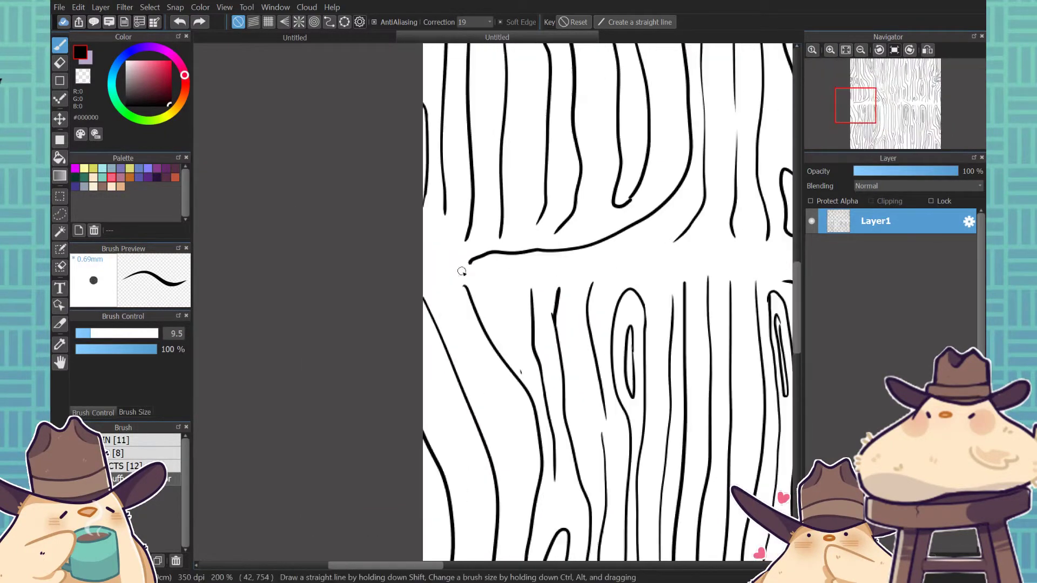
pyautogui.moveTo(472, 261); pyautogui.dragTo(465, 287)
pyautogui.moveTo(444, 211); pyautogui.dragTo(472, 371)
pyautogui.moveTo(532, 293); pyautogui.dragTo(514, 270)
pyautogui.moveTo(508, 291)
pyautogui.mouseDown()
pyautogui.moveTo(500, 319)
pyautogui.moveTo(507, 290)
pyautogui.moveTo(627, 243)
pyautogui.mouseUp()
pyautogui.press('z')
pyautogui.moveTo(592, 285); pyautogui.dragTo(675, 242)
pyautogui.click(81, 52)
pyautogui.moveTo(559, 288); pyautogui.dragTo(555, 332)
# Continue joining grain lines in the left half of the horizontal seam, alternating black strokes with transparent-colour erasing.
pyautogui.moveTo(695, 315); pyautogui.dragTo(453, 264)
pyautogui.moveTo(443, 233); pyautogui.dragTo(479, 144)
pyautogui.moveTo(466, 232); pyautogui.dragTo(490, 175)
pyautogui.click(83, 76)
pyautogui.click(81, 53)
pyautogui.moveTo(515, 235); pyautogui.dragTo(525, 184)
pyautogui.moveTo(488, 233); pyautogui.dragTo(501, 197)
pyautogui.click(83, 76)
pyautogui.click(81, 53)
pyautogui.moveTo(542, 232); pyautogui.dragTo(572, 194)
pyautogui.moveTo(566, 218)
pyautogui.mouseDown()
pyautogui.moveTo(549, 215)
pyautogui.moveTo(565, 218)
pyautogui.mouseUp()
pyautogui.moveTo(606, 253)
pyautogui.mouseDown()
pyautogui.moveTo(619, 165)
pyautogui.moveTo(557, 127)
pyautogui.mouseUp()
pyautogui.click(83, 77)
pyautogui.press('z')
# Add connecting grain lines around the image's centre and start bridging the right half of the horizontal seam.
pyautogui.moveTo(872, 111)
pyautogui.mouseDown()
pyautogui.moveTo(878, 133)
pyautogui.moveTo(875, 114)
pyautogui.mouseUp()
pyautogui.moveTo(576, 95); pyautogui.dragTo(584, 474)
pyautogui.moveTo(872, 120)
pyautogui.mouseDown()
pyautogui.moveTo(895, 96)
pyautogui.moveTo(904, 133)
pyautogui.mouseUp()
pyautogui.moveTo(499, 190); pyautogui.dragTo(488, 439)
pyautogui.moveTo(908, 116); pyautogui.dragTo(919, 103)
pyautogui.moveTo(422, 332); pyautogui.dragTo(385, 282)
pyautogui.moveTo(337, 247); pyautogui.dragTo(396, 334)
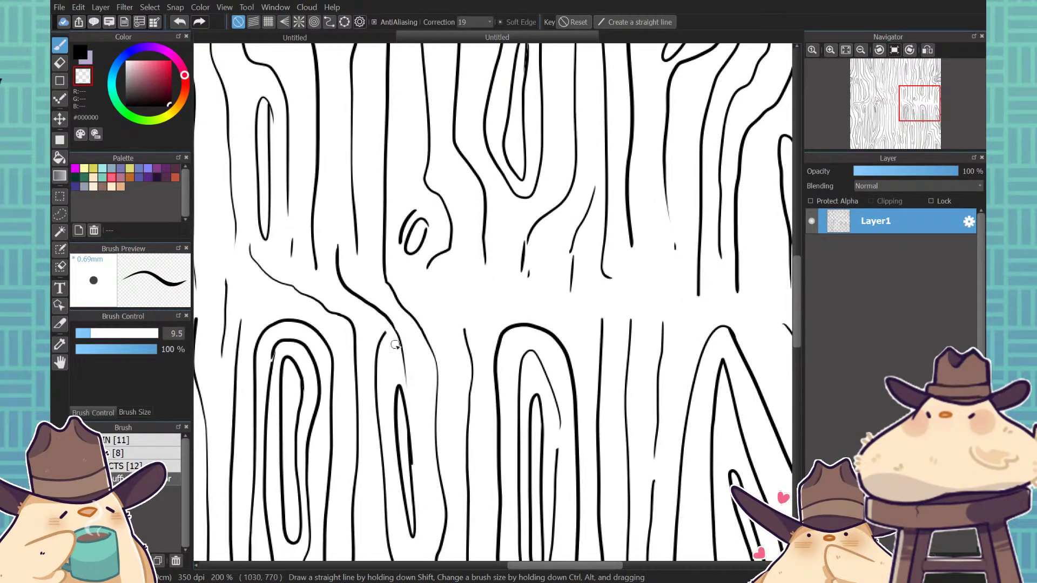
# Draw small wood knots and curved connecting lines in the right half of the seam, erasing leftover line ends.
pyautogui.moveTo(426, 288); pyautogui.dragTo(466, 330)
pyautogui.moveTo(464, 263)
pyautogui.mouseDown()
pyautogui.moveTo(487, 308)
pyautogui.moveTo(599, 385)
pyautogui.mouseUp()
pyautogui.press('z')
pyautogui.moveTo(602, 320); pyautogui.dragTo(600, 383)
pyautogui.moveTo(528, 270); pyautogui.dragTo(529, 276)
pyautogui.press('z')
pyautogui.moveTo(610, 278)
pyautogui.mouseDown()
pyautogui.moveTo(632, 321)
pyautogui.moveTo(609, 370)
pyautogui.mouseUp()
pyautogui.moveTo(593, 303); pyautogui.dragTo(610, 354)
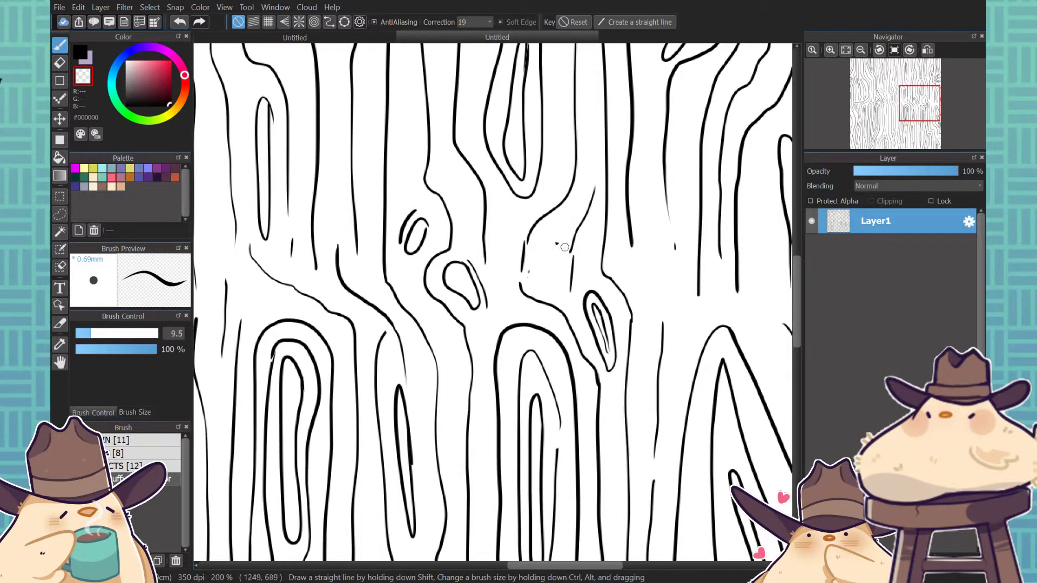
# Connect the remaining grain lines at the right end of the horizontal seam.
pyautogui.moveTo(631, 238); pyautogui.dragTo(663, 326)
pyautogui.moveTo(632, 246); pyautogui.dragTo(643, 270)
pyautogui.moveTo(699, 292); pyautogui.dragTo(676, 401)
pyautogui.moveTo(917, 109); pyautogui.dragTo(925, 114)
pyautogui.moveTo(589, 215); pyautogui.dragTo(633, 316)
pyautogui.moveTo(619, 236); pyautogui.dragTo(613, 142)
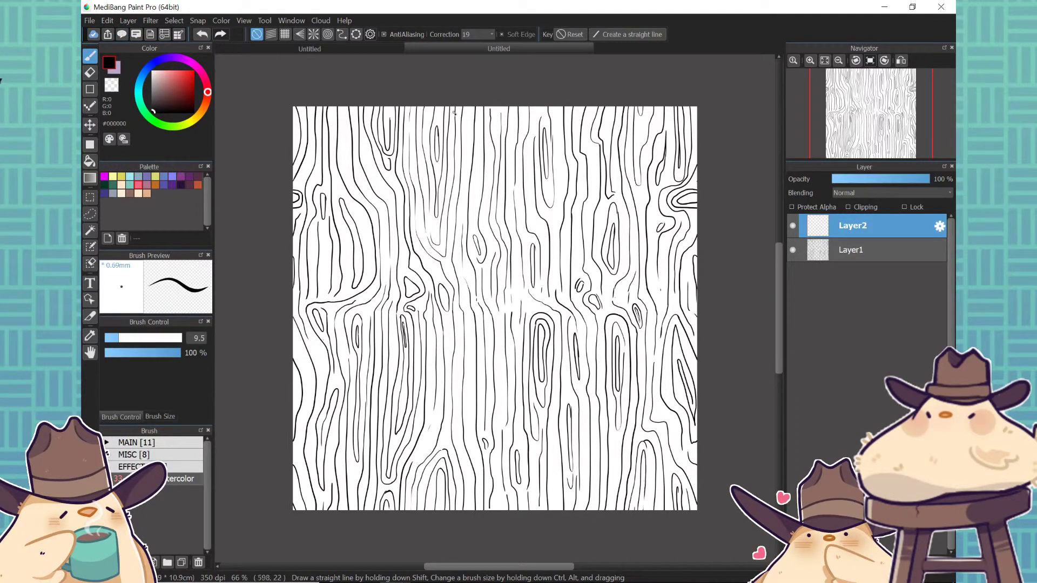
# Register Layer1 as a homemade tile material named Wood Grain, accepting its size above 512 pixels.
pyautogui.click(122, 34)
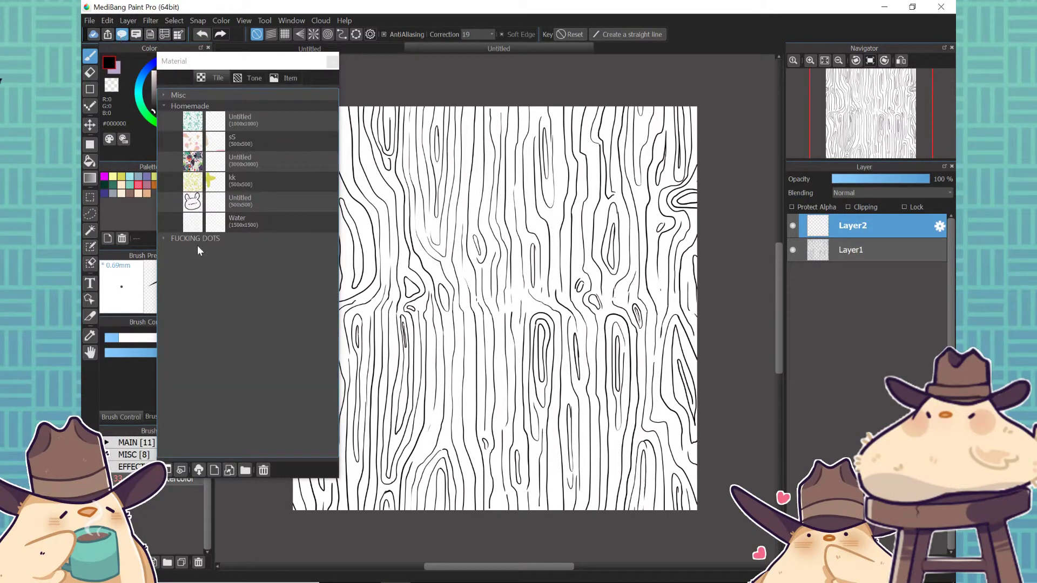
pyautogui.click(229, 474)
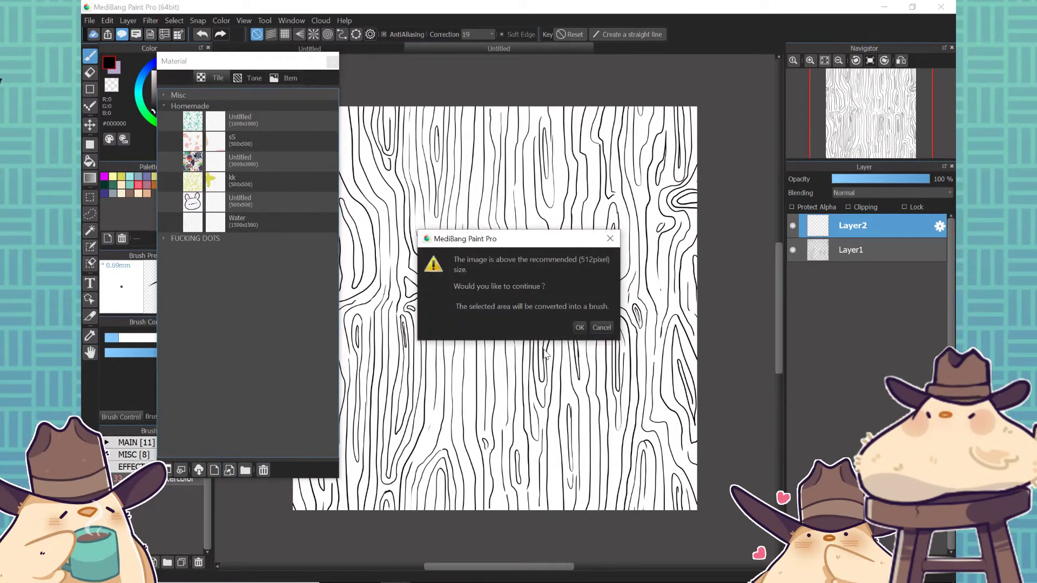
pyautogui.click(603, 328)
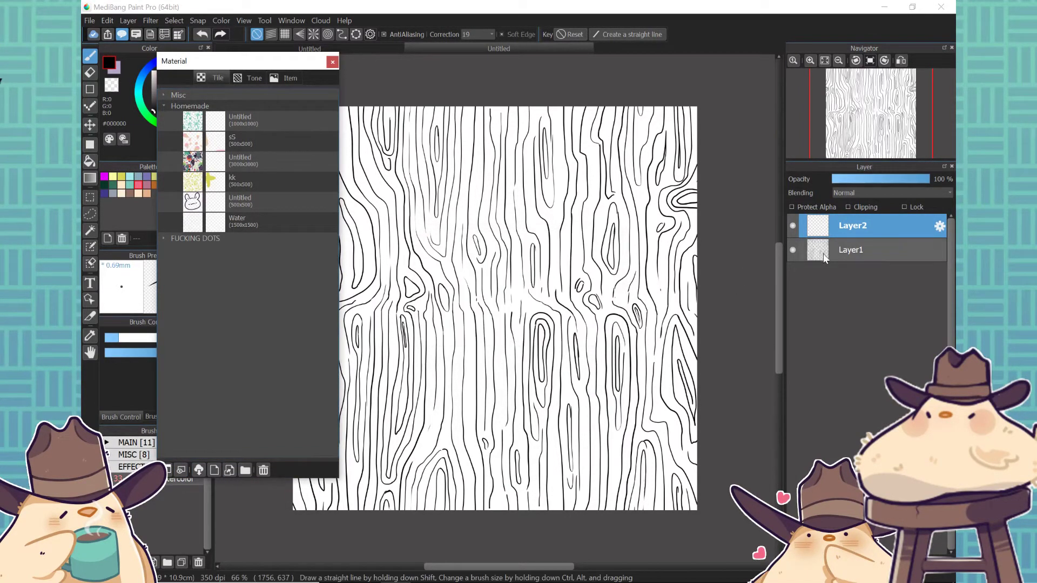
pyautogui.click(824, 252)
pyautogui.click(229, 469)
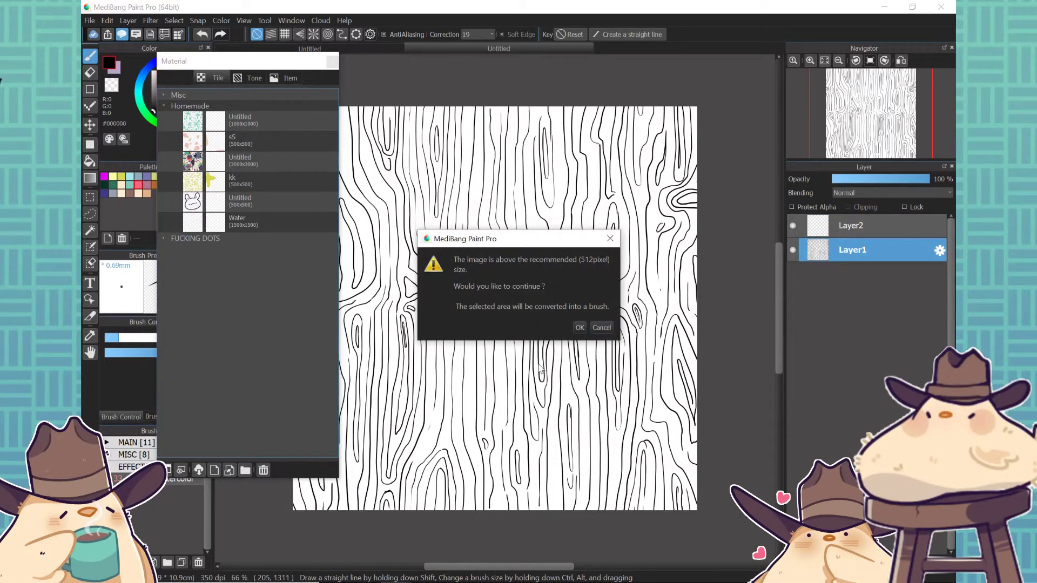
pyautogui.click(579, 327)
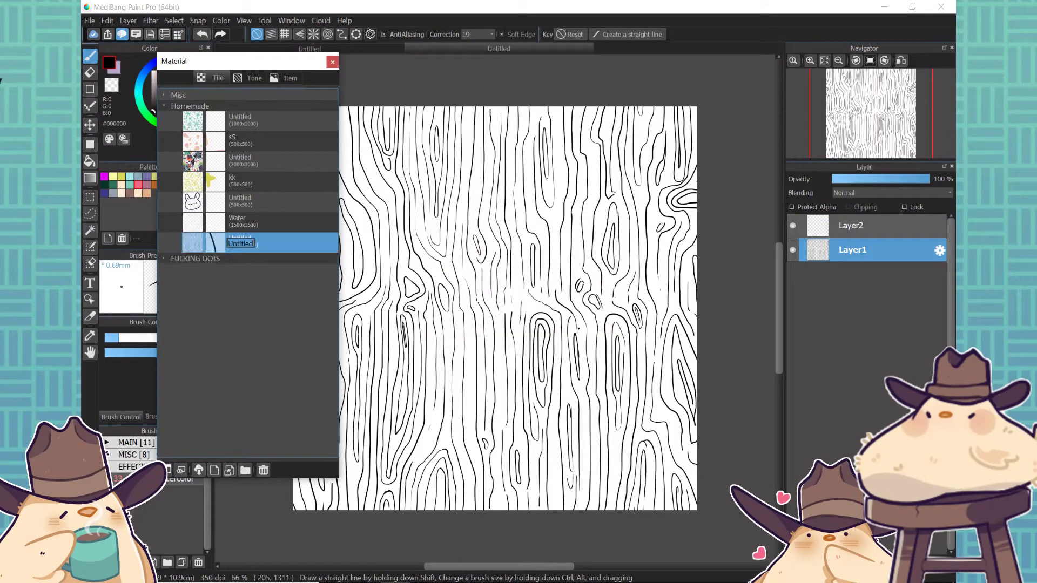
pyautogui.write('Wood')
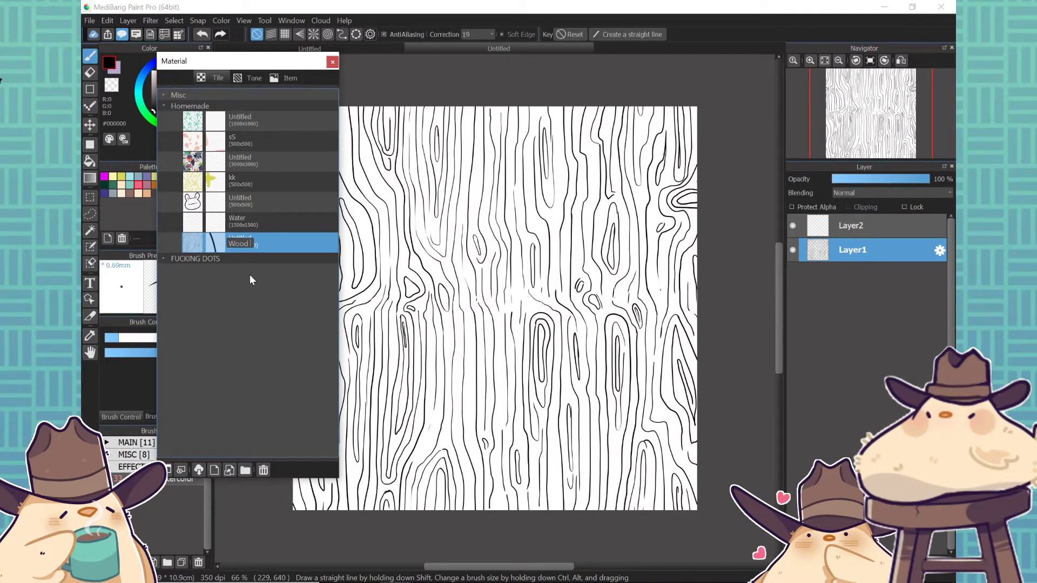
pyautogui.write(' Gra')
pyautogui.write('in')
# Hide Layer1 and place the Wood Grain tile on Layer2 at 44% zoom.
pyautogui.click(793, 250)
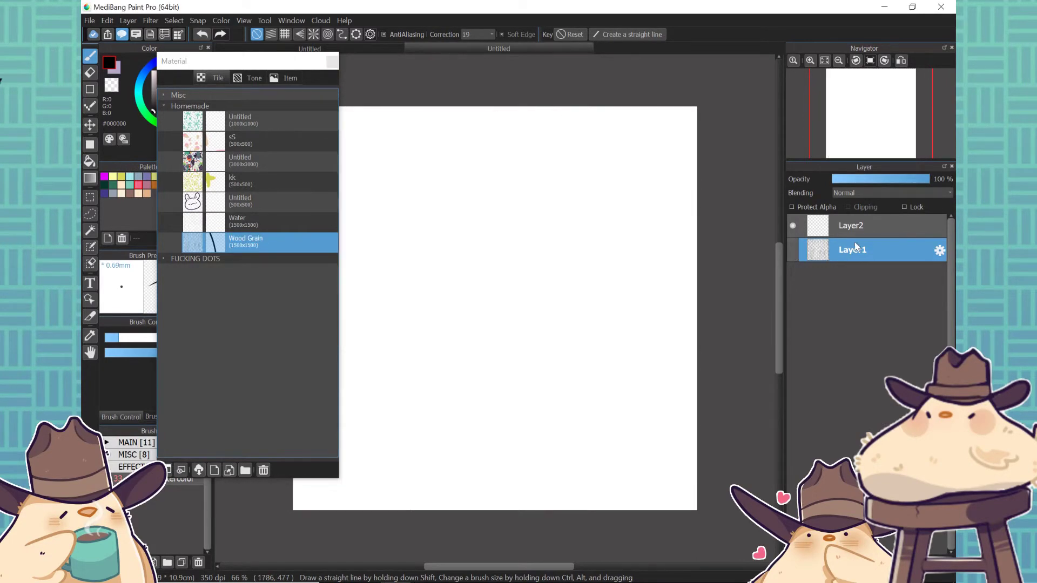
pyautogui.click(856, 232)
pyautogui.click(168, 471)
pyautogui.moveTo(434, 560)
pyautogui.mouseDown()
pyautogui.moveTo(406, 560)
pyautogui.moveTo(417, 573)
pyautogui.mouseUp()
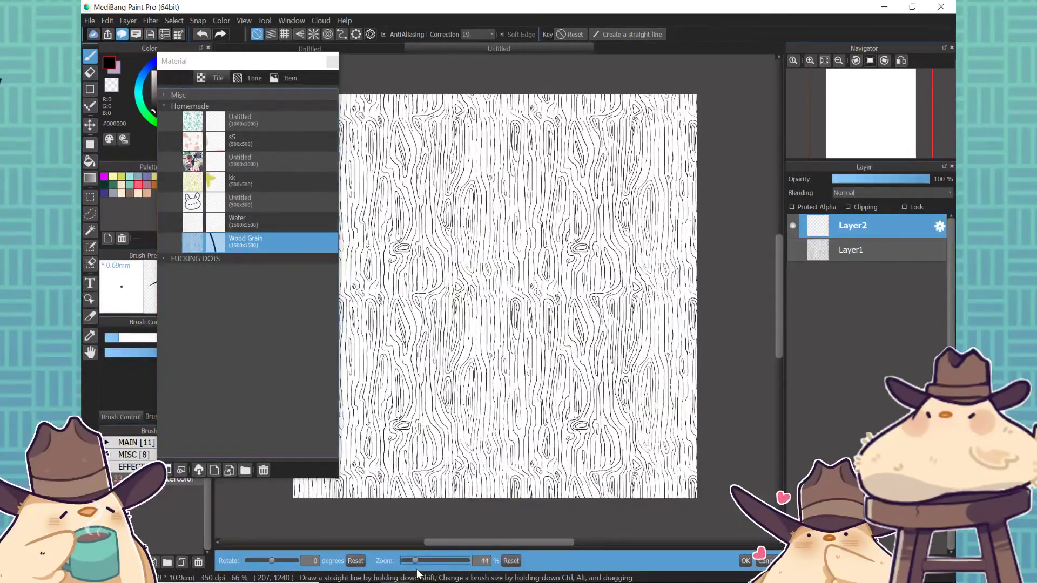